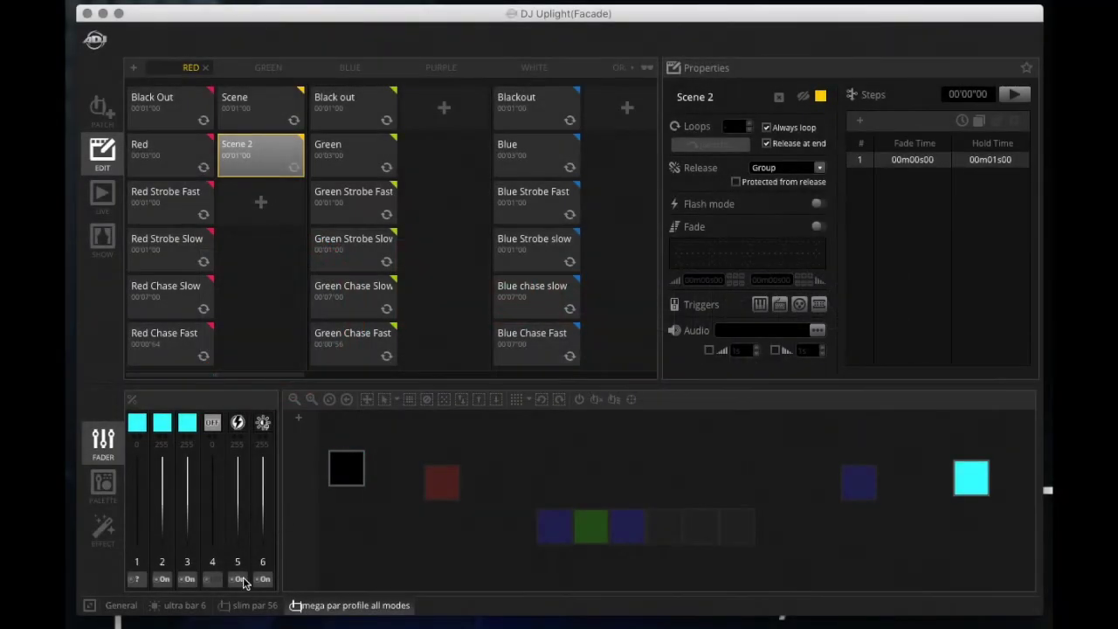
- With the ultra bar 6 fixtures shown, rename Scene 2 to DEMO and give the scene a pink colour label
click(181, 604)
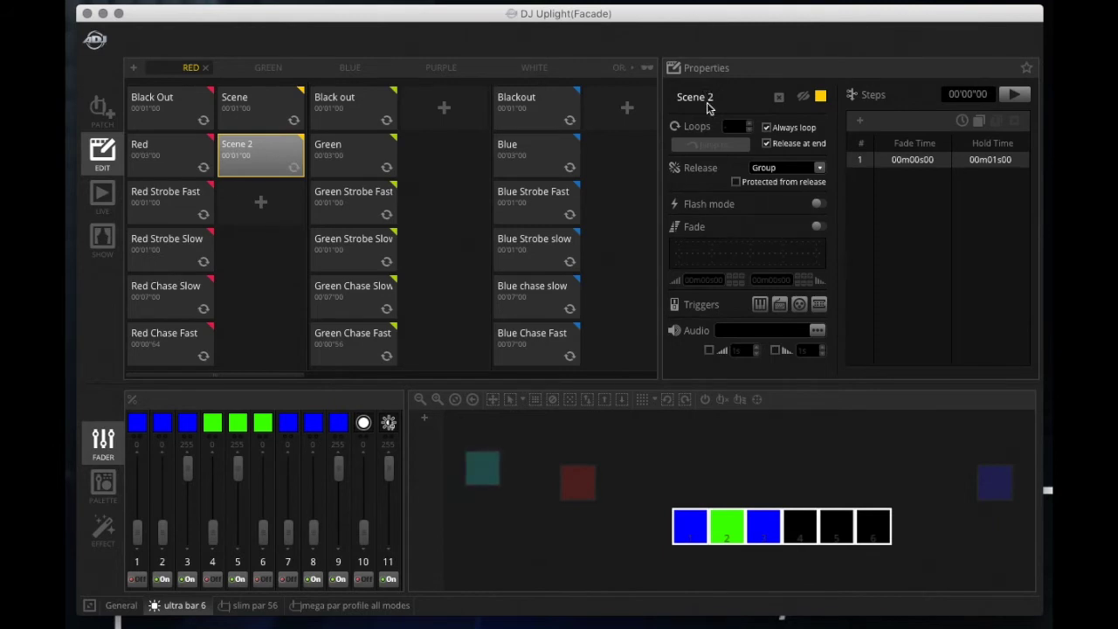
double_click(710, 97)
key(BackSpace)
text(DE MO)
key(BackSpace)
text(MO)
key(Return)
click(820, 96)
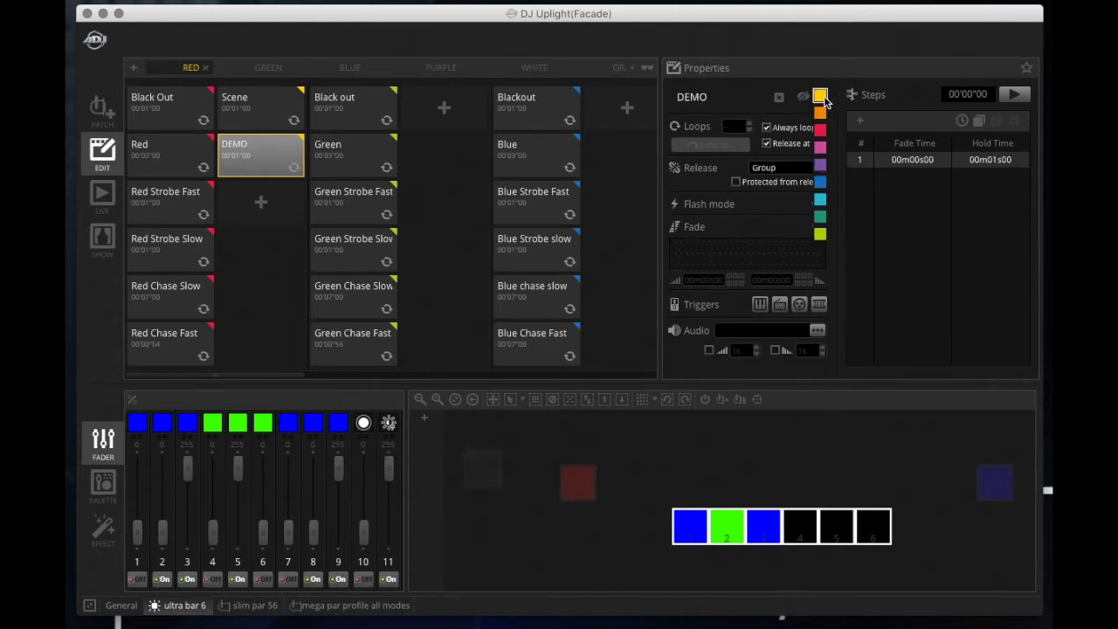
click(820, 146)
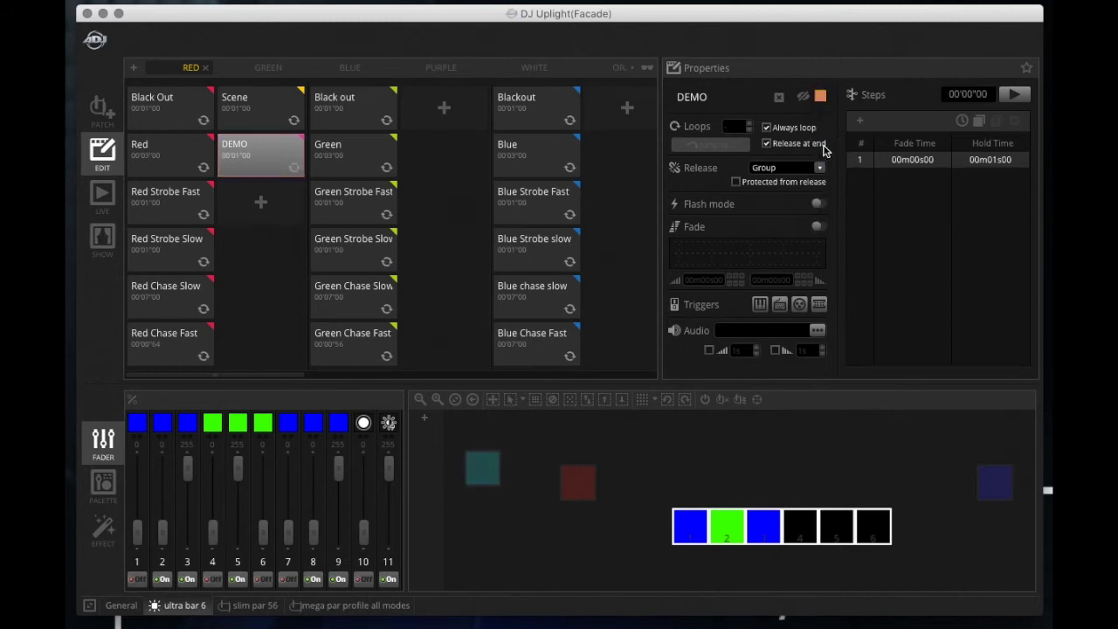
- Try out the DEMO scene's hide and Release at end options and look over its jump and release settings
click(803, 97)
click(803, 98)
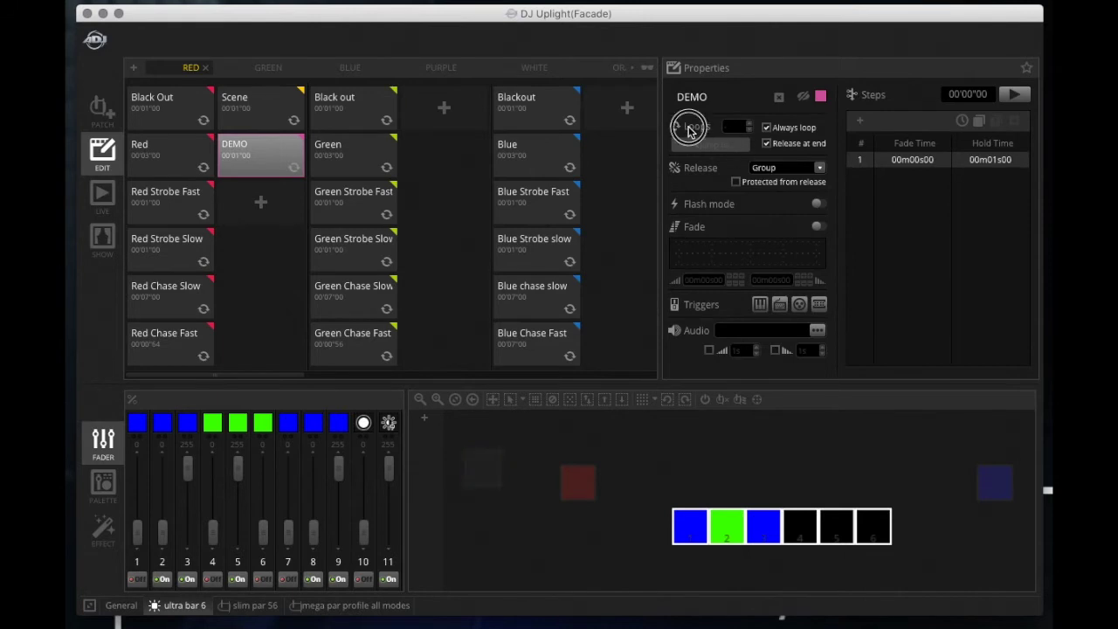
click(767, 143)
click(767, 143)
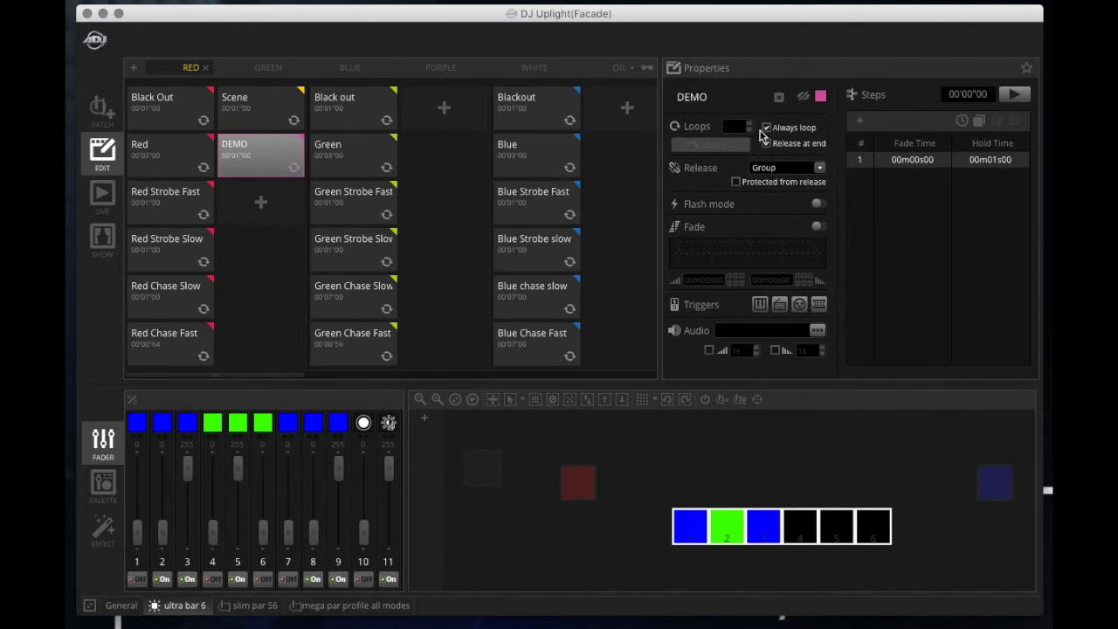
click(699, 147)
click(813, 168)
click(723, 174)
click(698, 210)
- Try switching Flash mode on and off for the DEMO scene
click(818, 204)
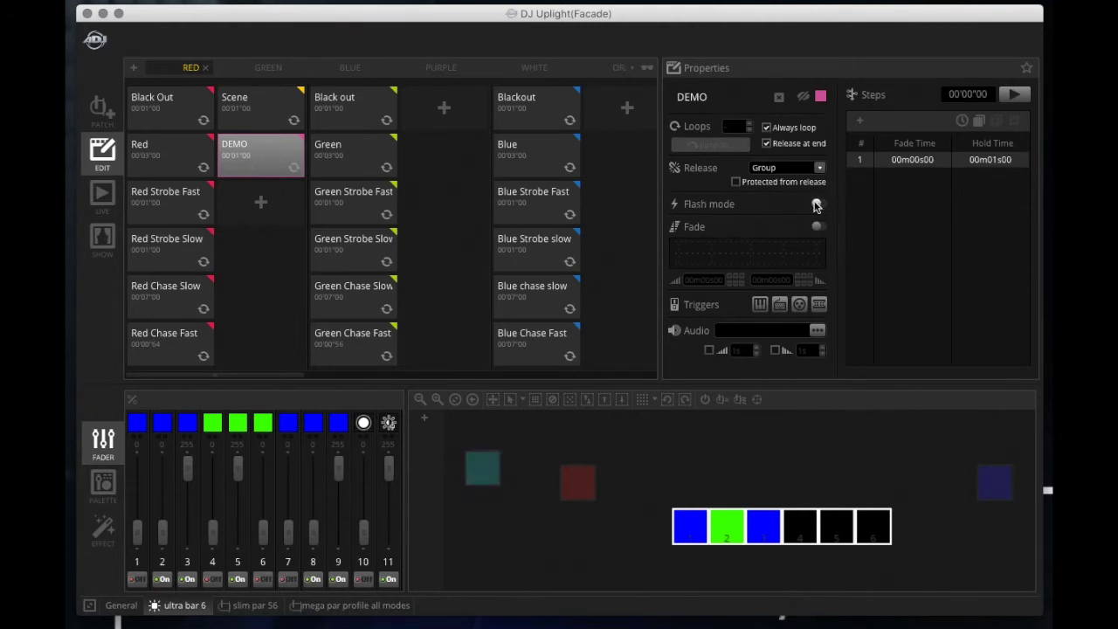
click(818, 204)
click(818, 205)
click(817, 205)
click(815, 204)
click(820, 205)
click(818, 202)
click(820, 204)
- Enable Fade for the DEMO scene with a fade-in of 00m00s16 and a fade-out of 00m00s28
click(818, 227)
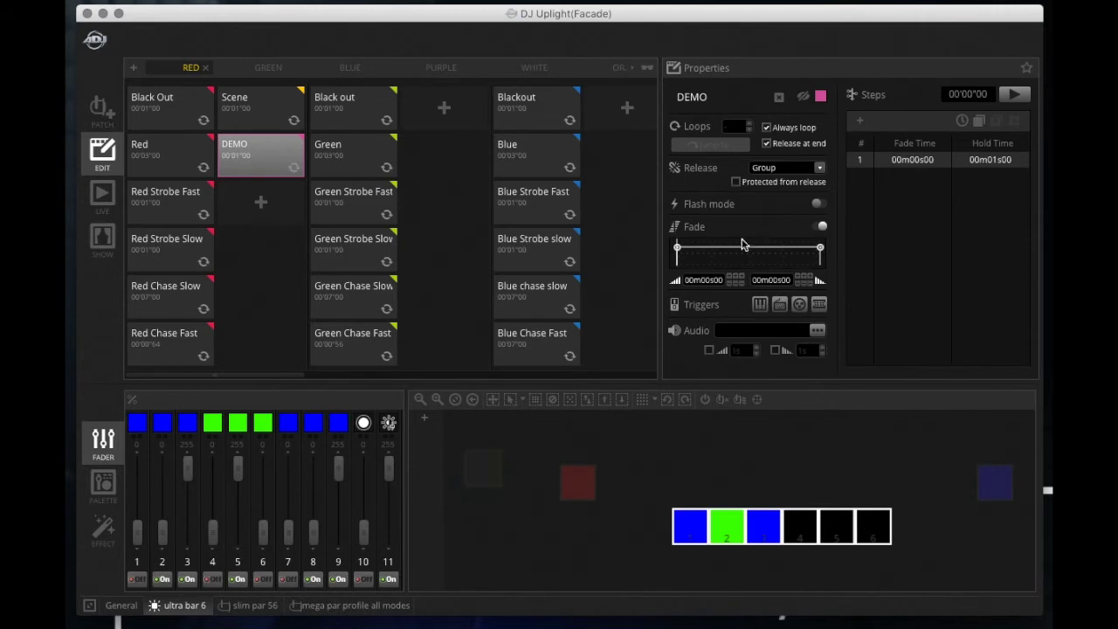
click(819, 227)
click(821, 226)
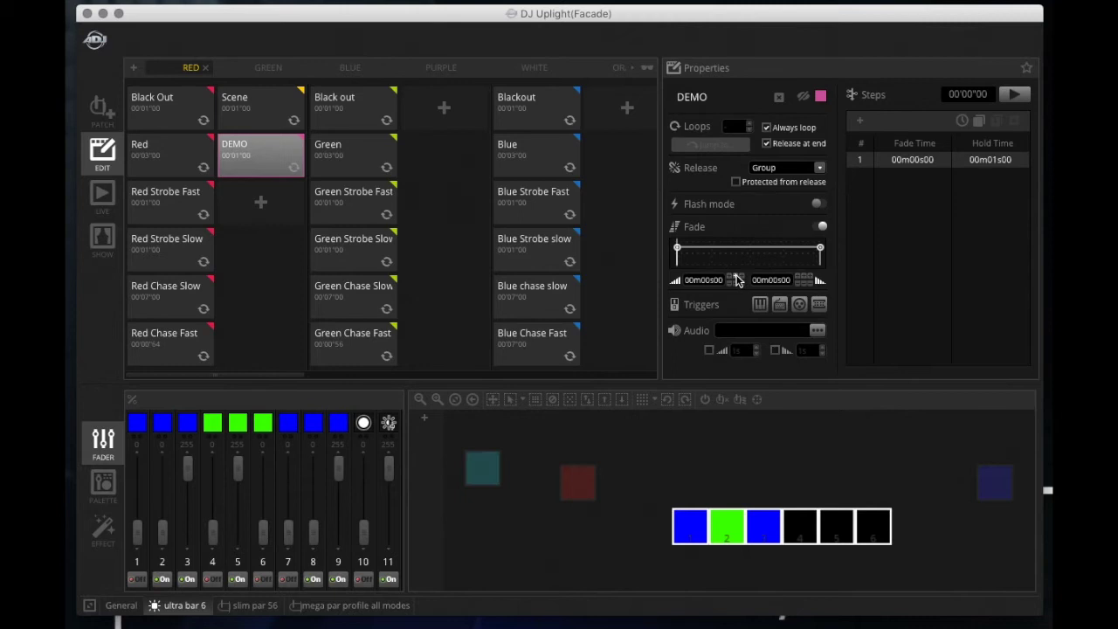
click(736, 285)
click(739, 280)
click(807, 279)
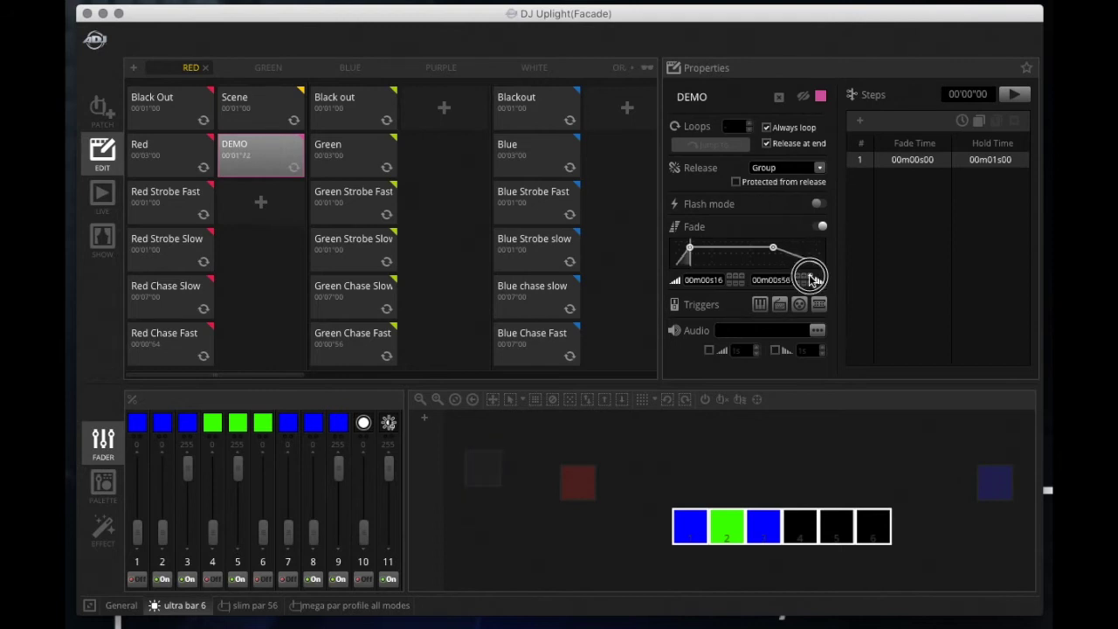
click(810, 278)
click(811, 287)
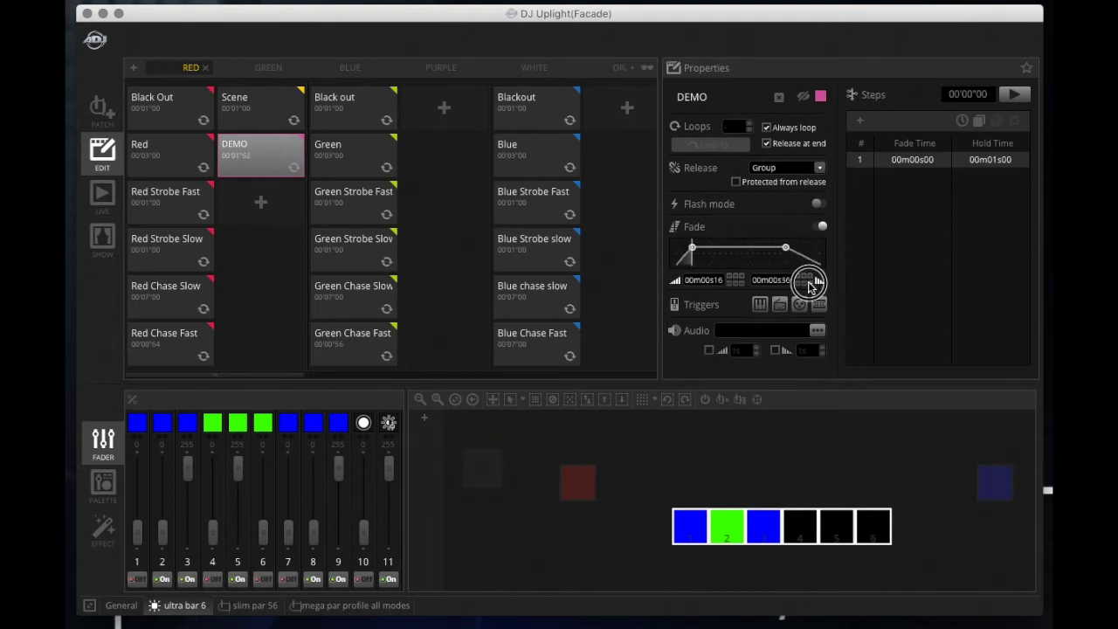
click(810, 285)
click(811, 283)
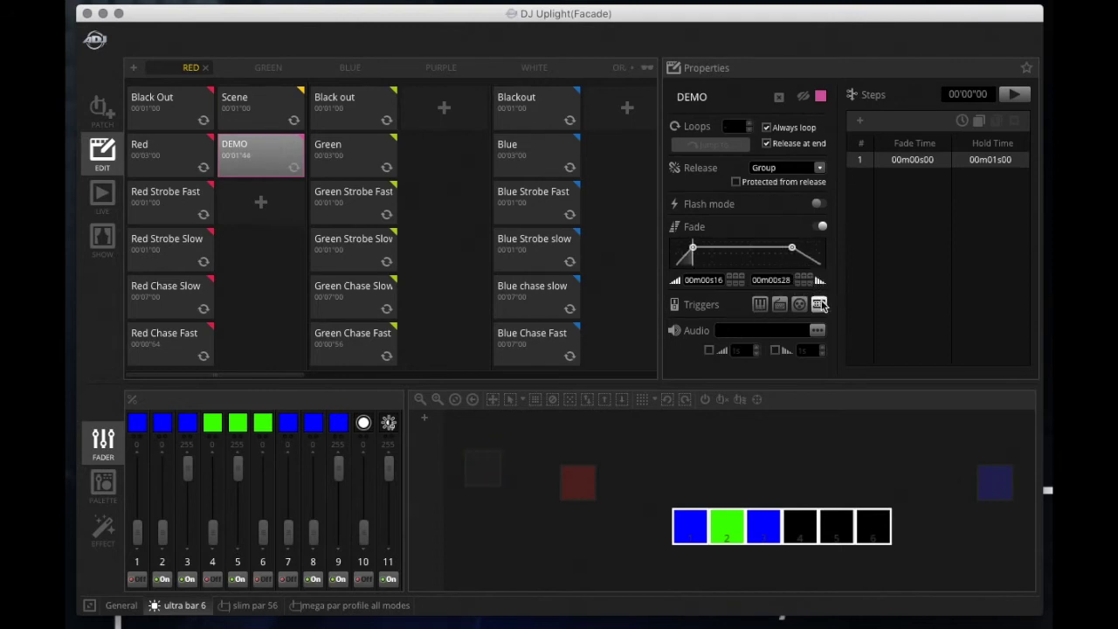
- View the DEMO scene's MIDI, keyboard, DMX in and port triggering settings, closing each without changes
click(759, 304)
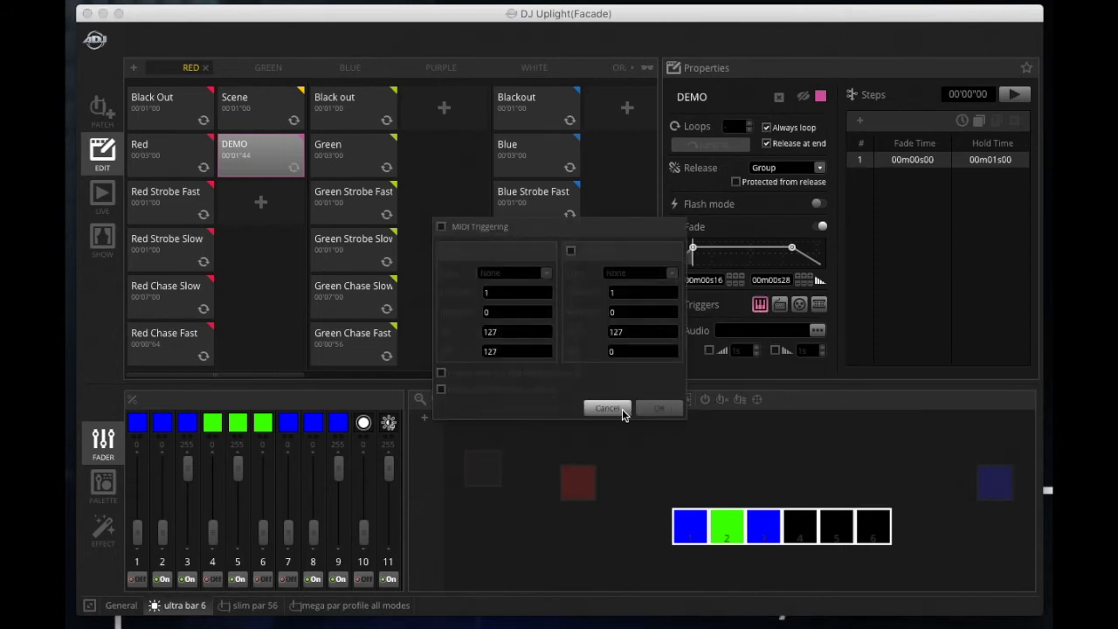
click(607, 408)
click(779, 304)
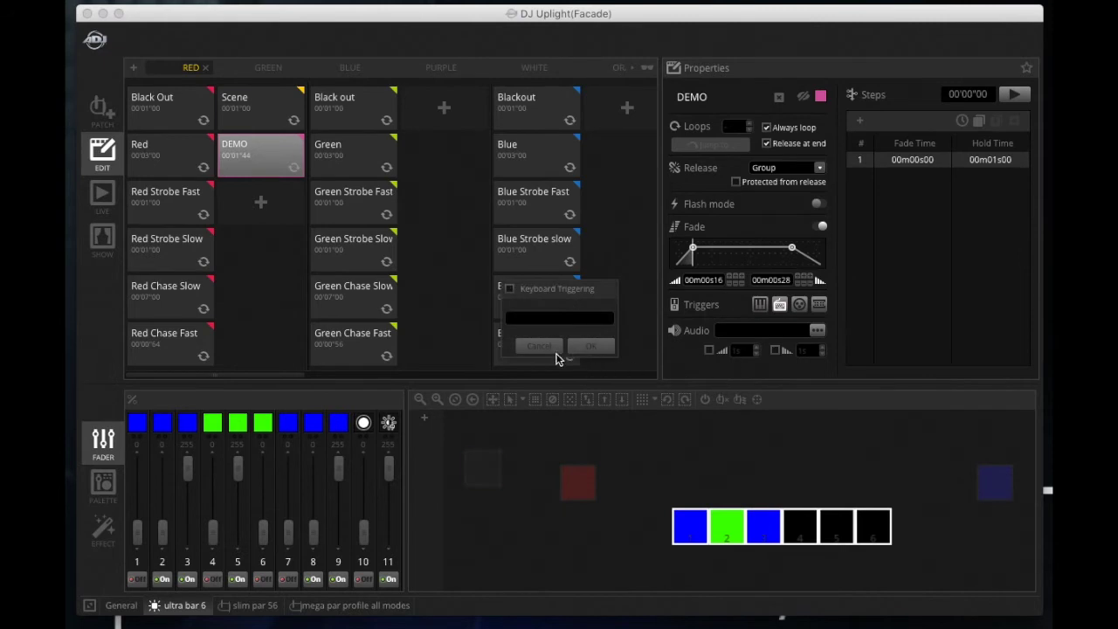
click(552, 347)
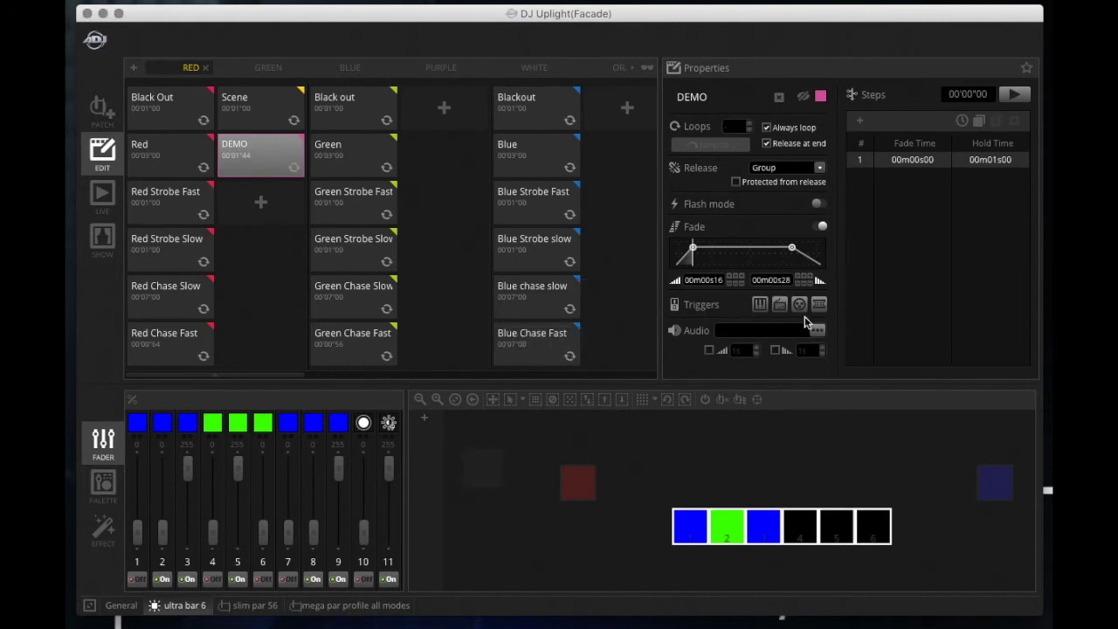
click(800, 306)
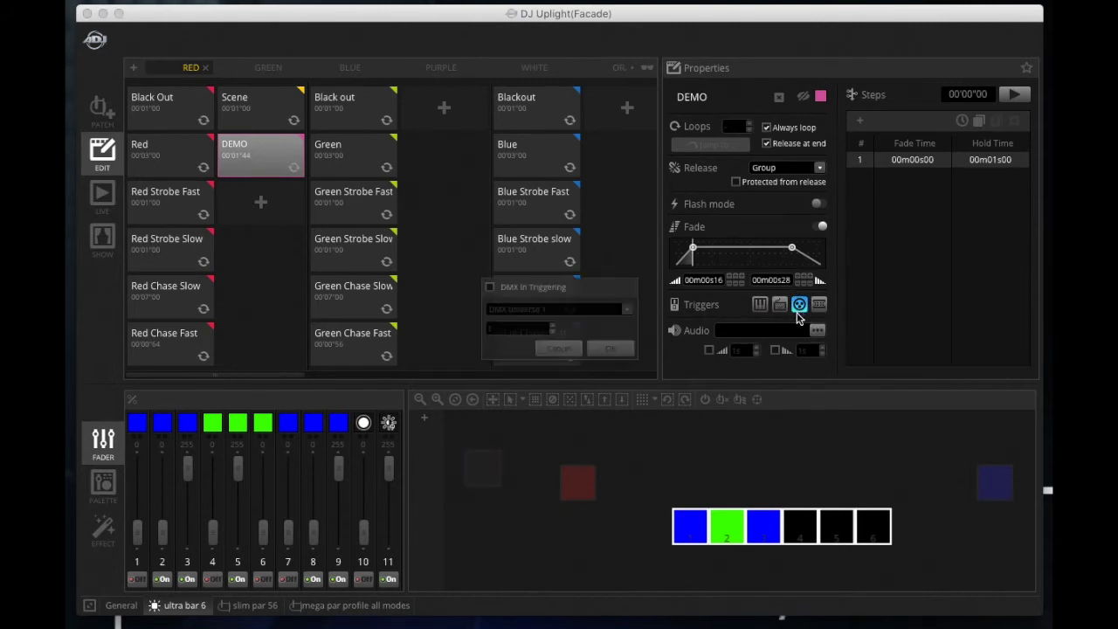
click(559, 349)
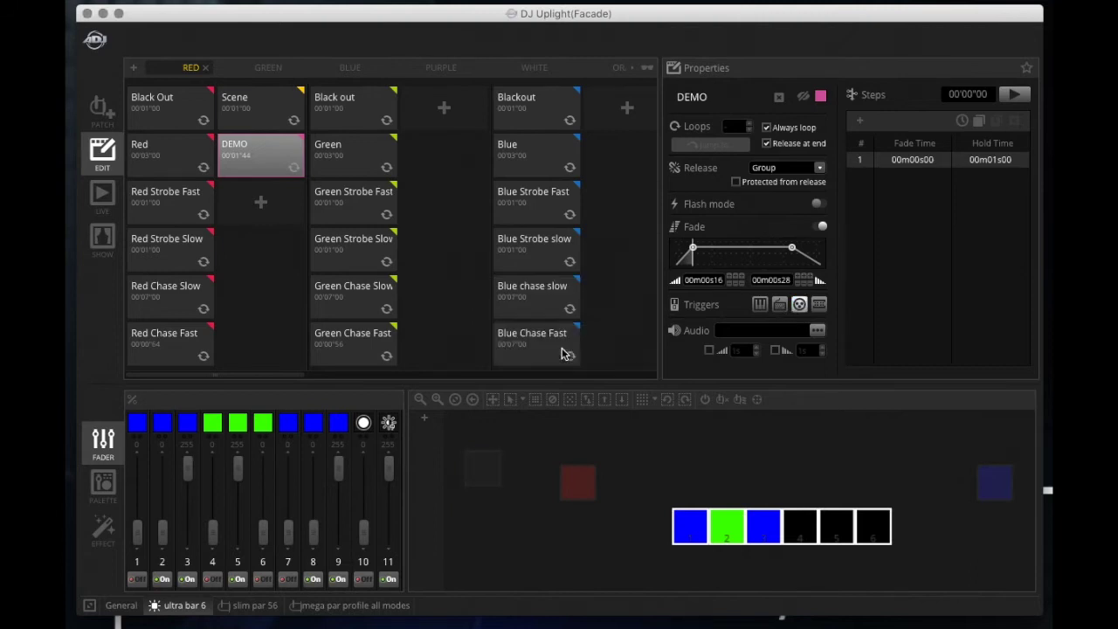
click(819, 306)
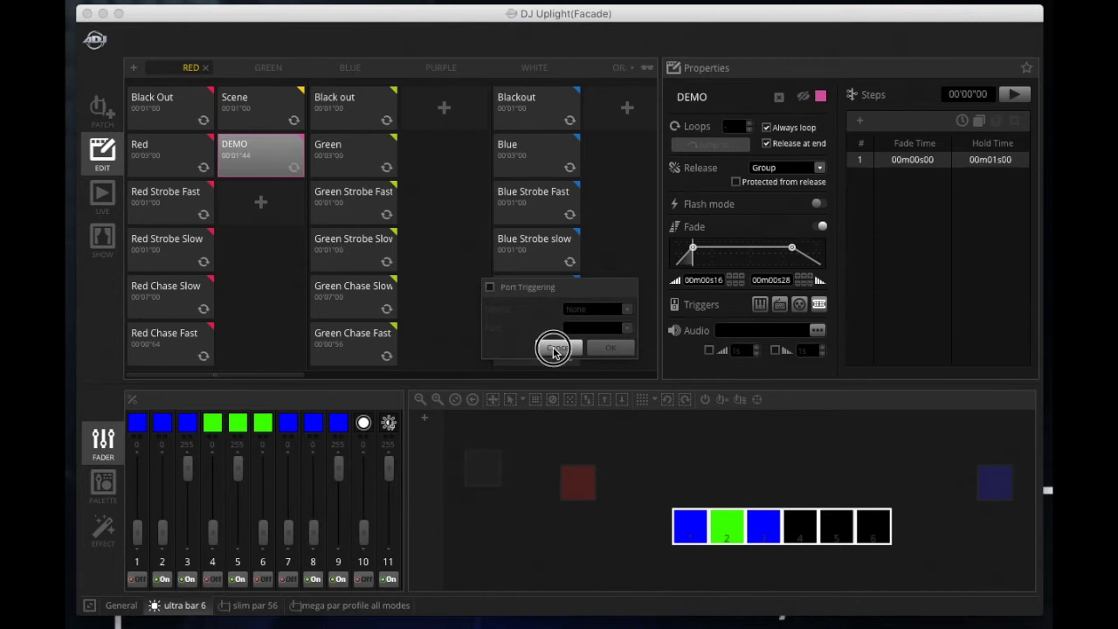
click(556, 347)
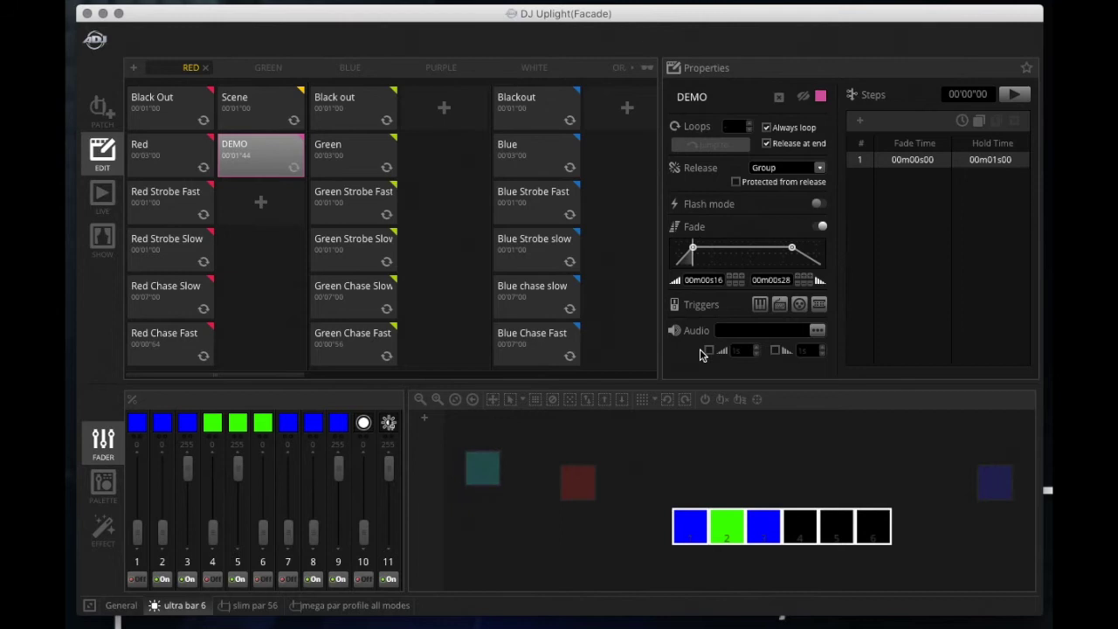
- Browse for an audio file for the DEMO scene and leave without choosing one
click(817, 330)
click(817, 331)
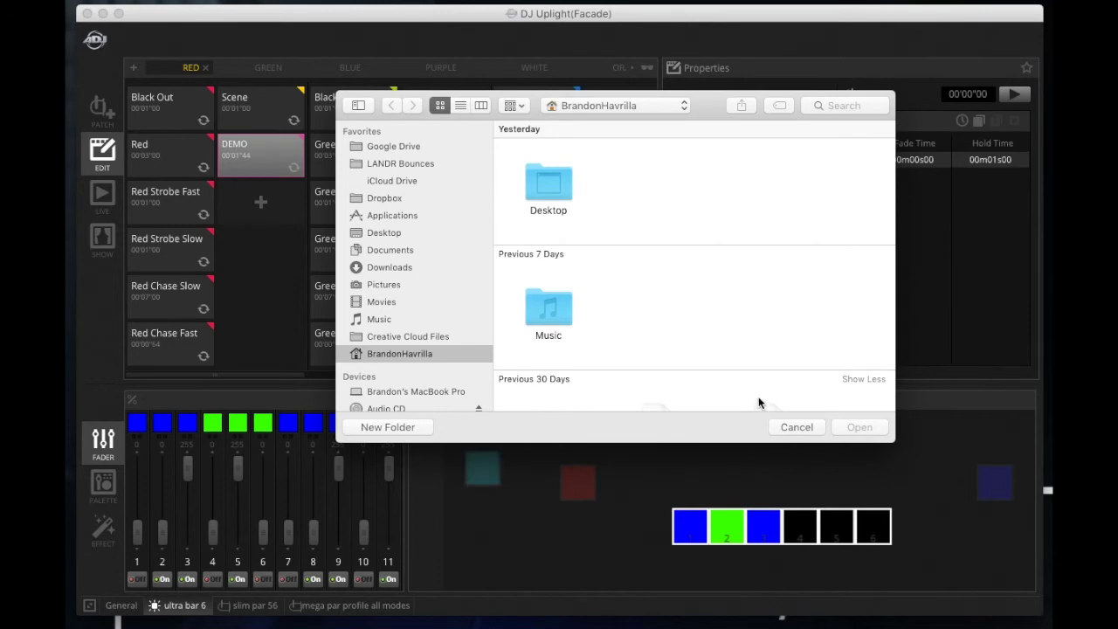
click(792, 428)
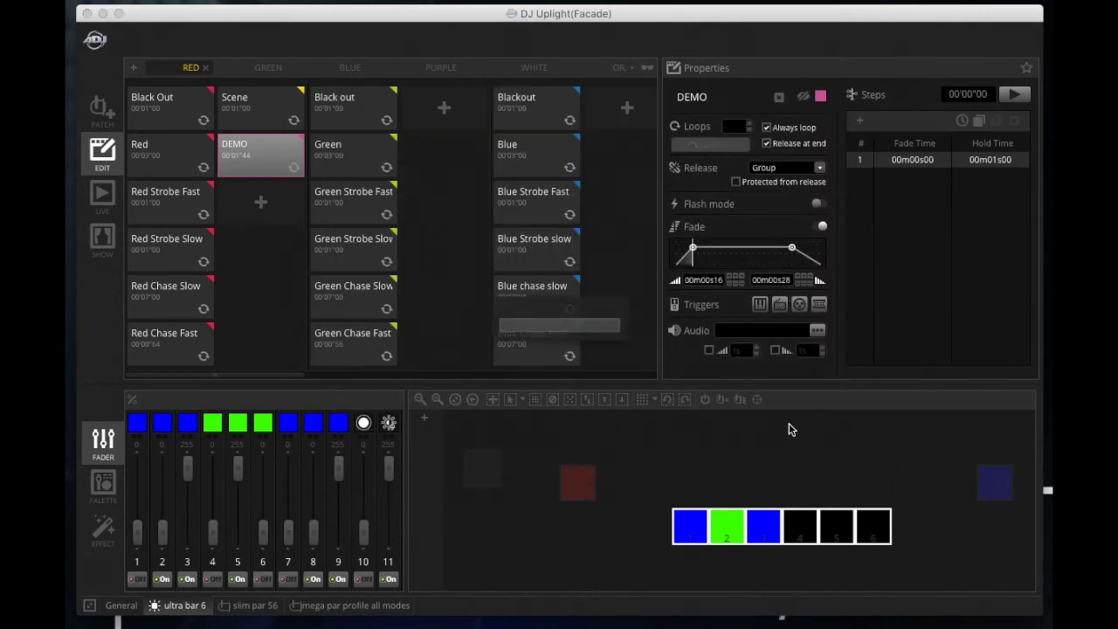
click(818, 331)
click(796, 428)
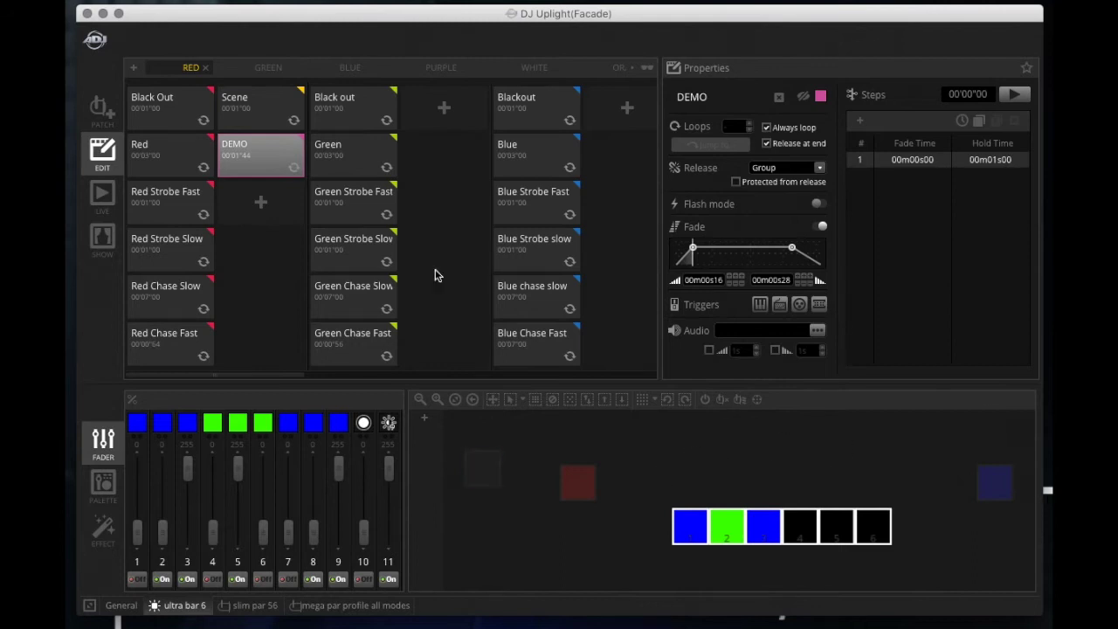
- Preview the DEMO scene's playback and add two more steps to the scene
click(959, 291)
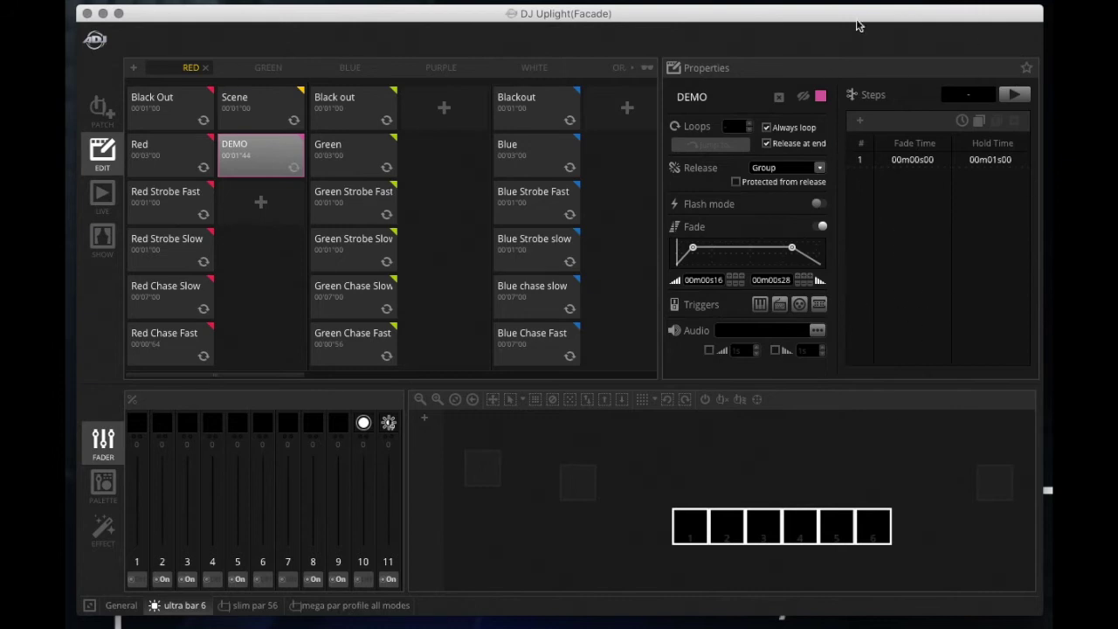
click(1011, 98)
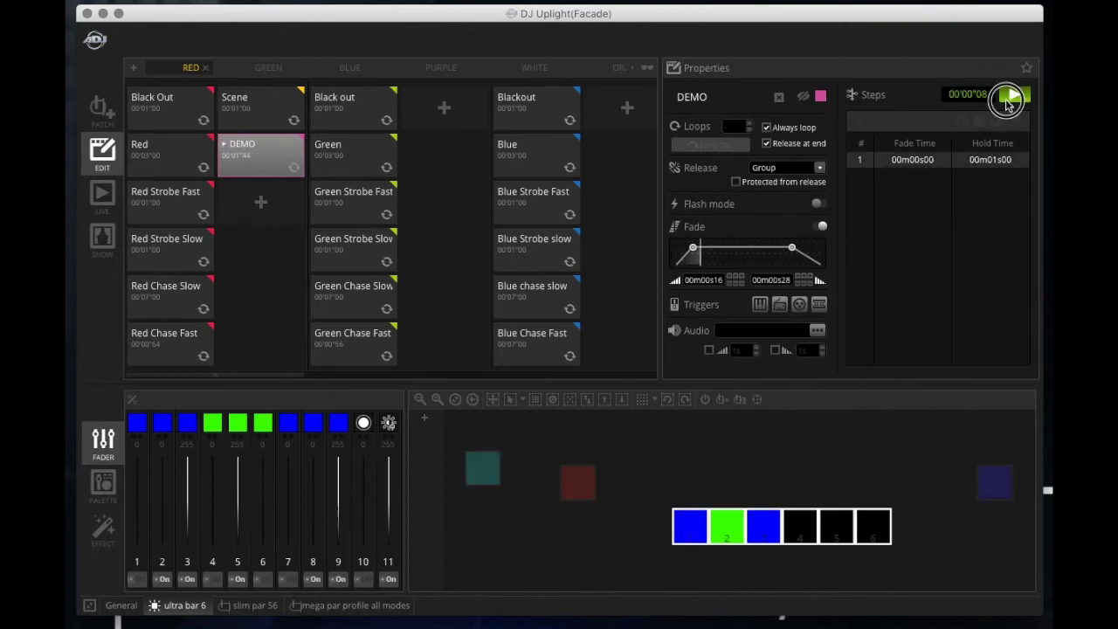
click(902, 162)
click(860, 120)
click(860, 120)
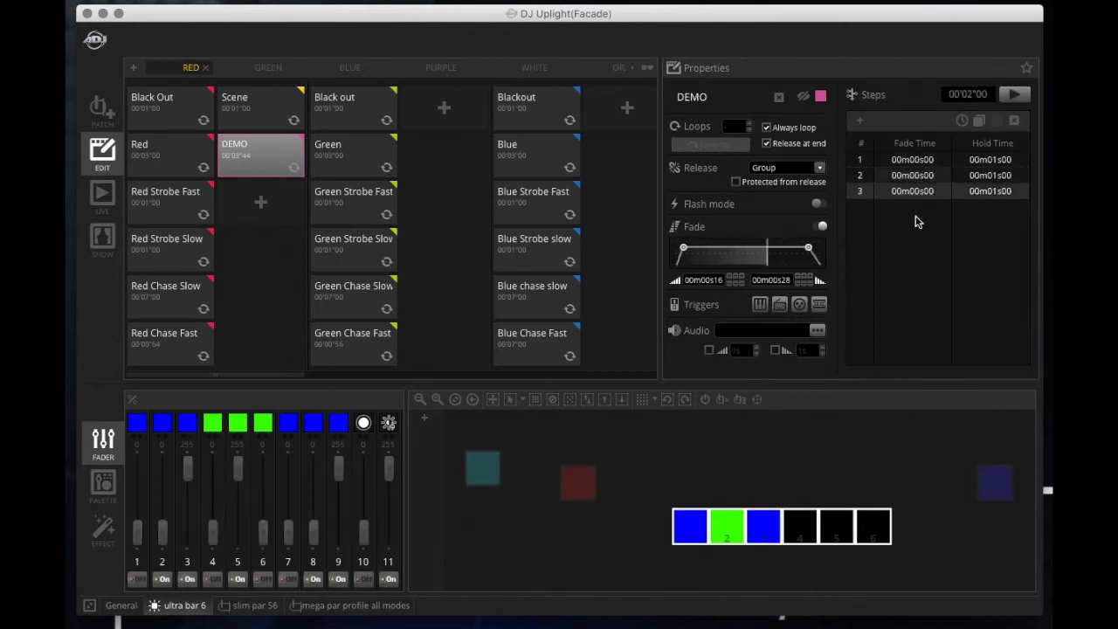
- Go through the DEMO scene's three steps one by one to examine their place in the fade timeline
click(918, 162)
click(918, 175)
click(918, 191)
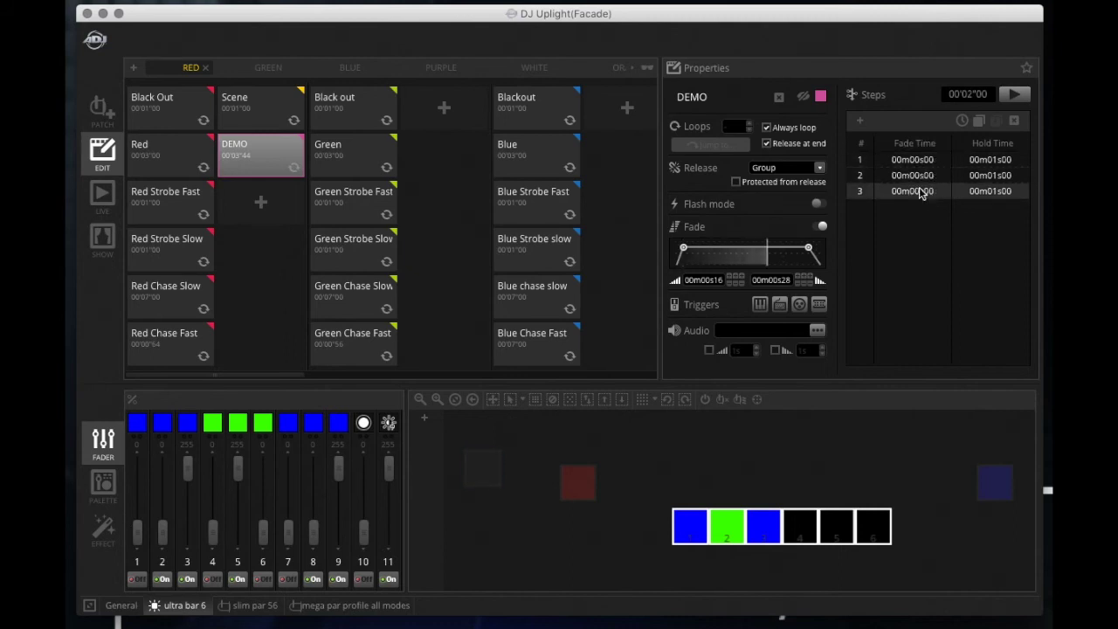
click(922, 162)
click(922, 174)
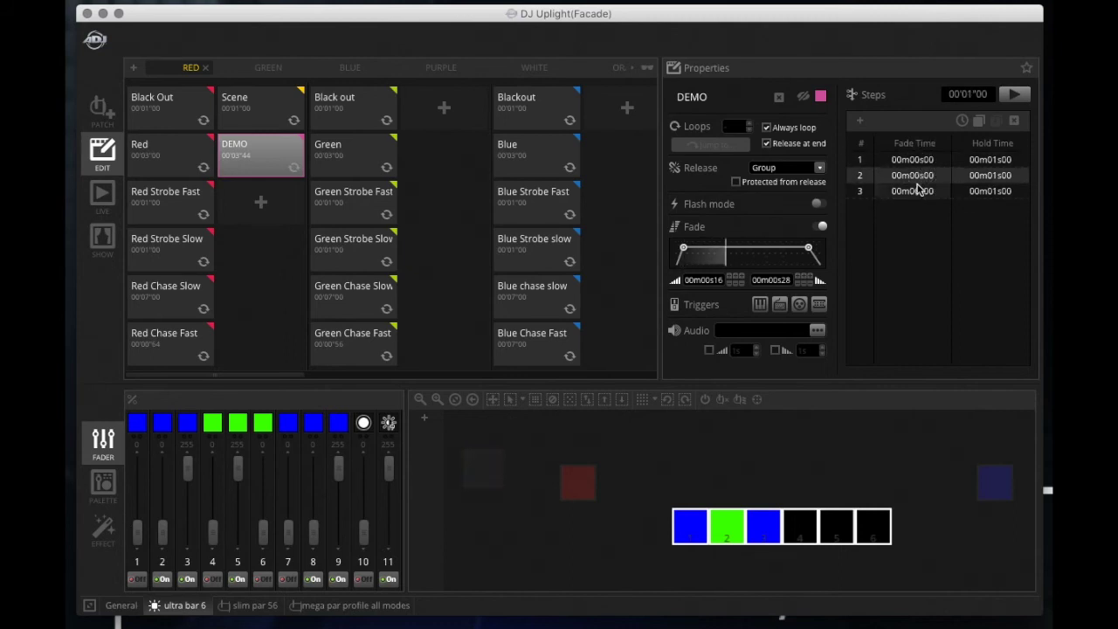
click(909, 191)
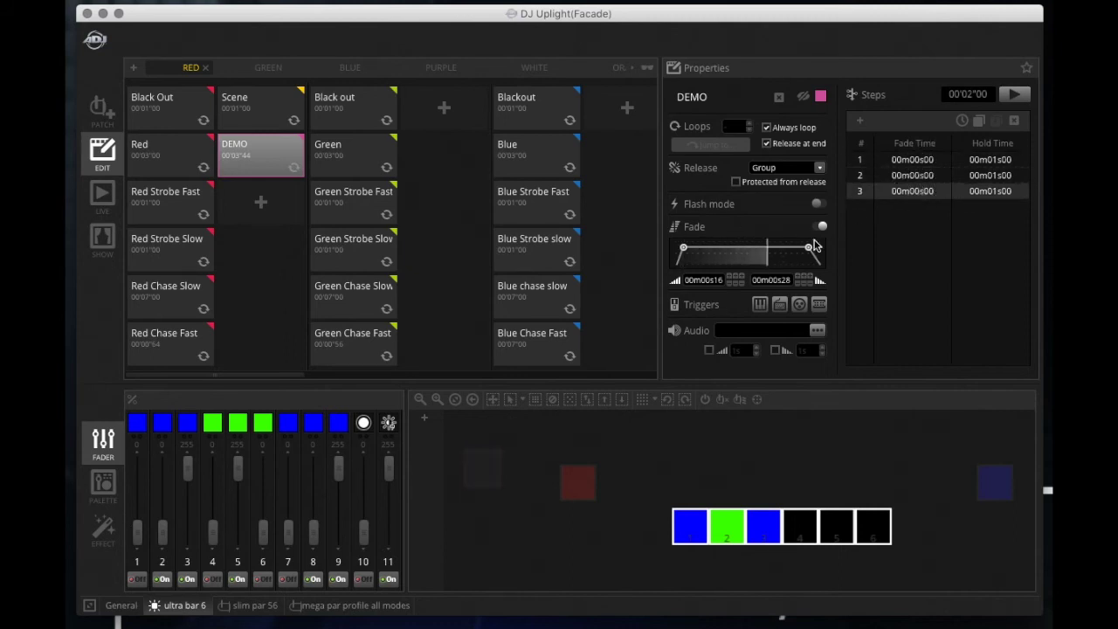
- Set the hold time of step 1 in the DEMO scene to 00m02s00
click(914, 162)
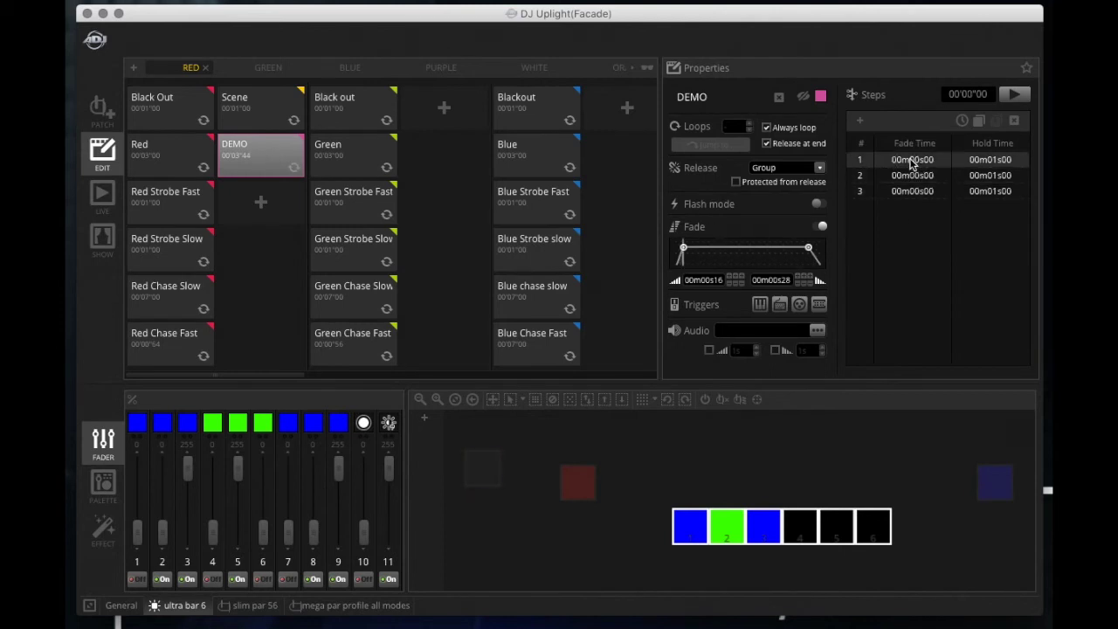
double_click(989, 159)
scroll(1006, 166, up, 1)
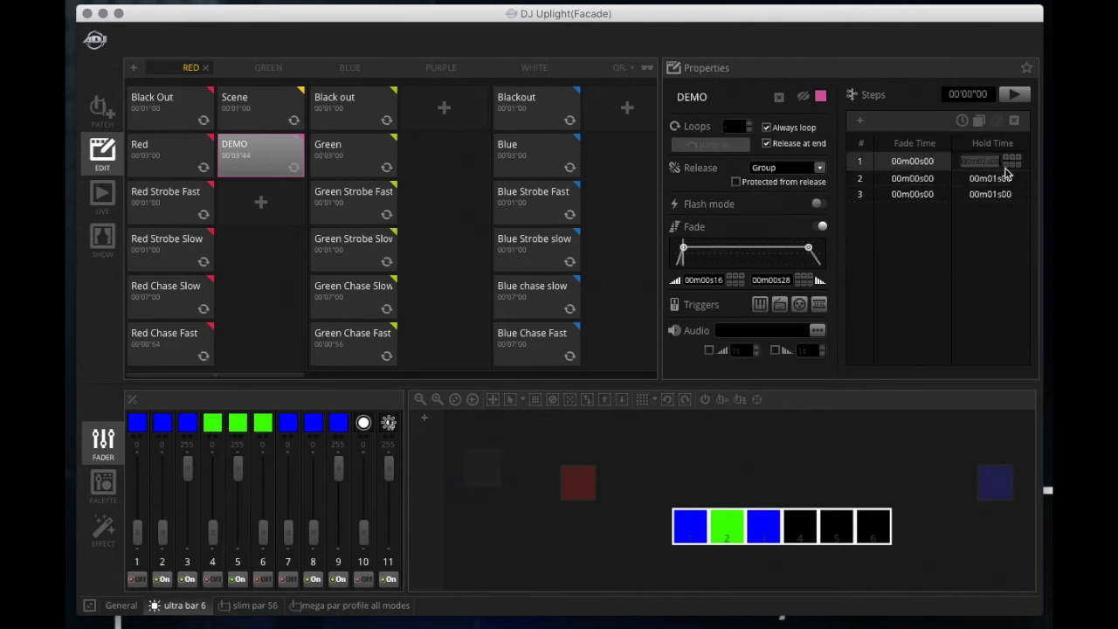
click(929, 250)
- Examine each step's timing again and open the fade time of step 3 for editing, leaving it without a new value
click(969, 159)
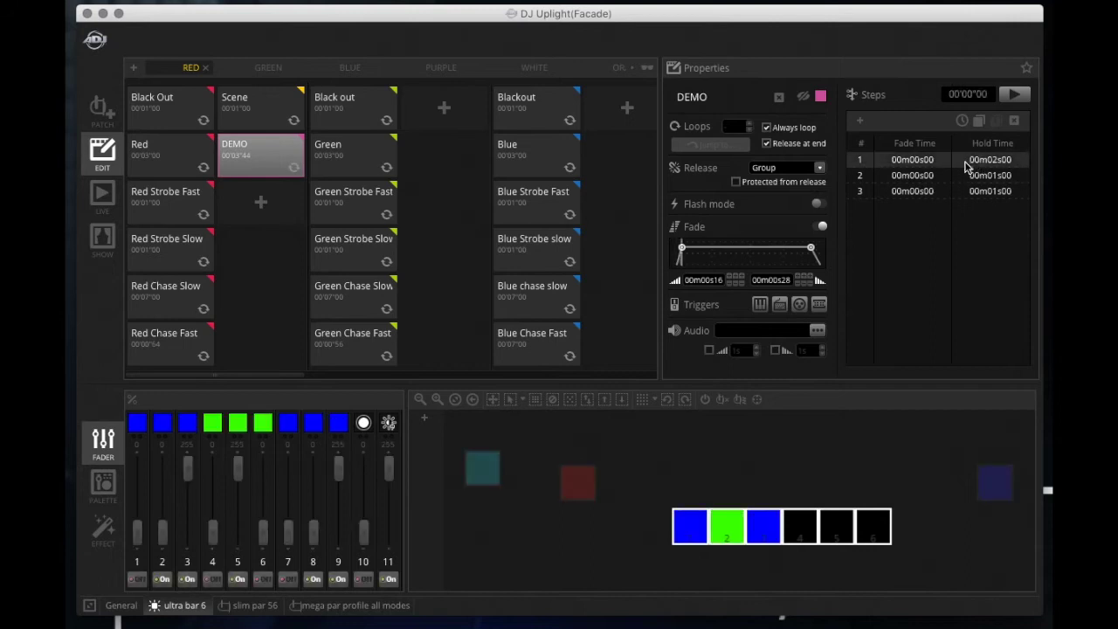
click(956, 176)
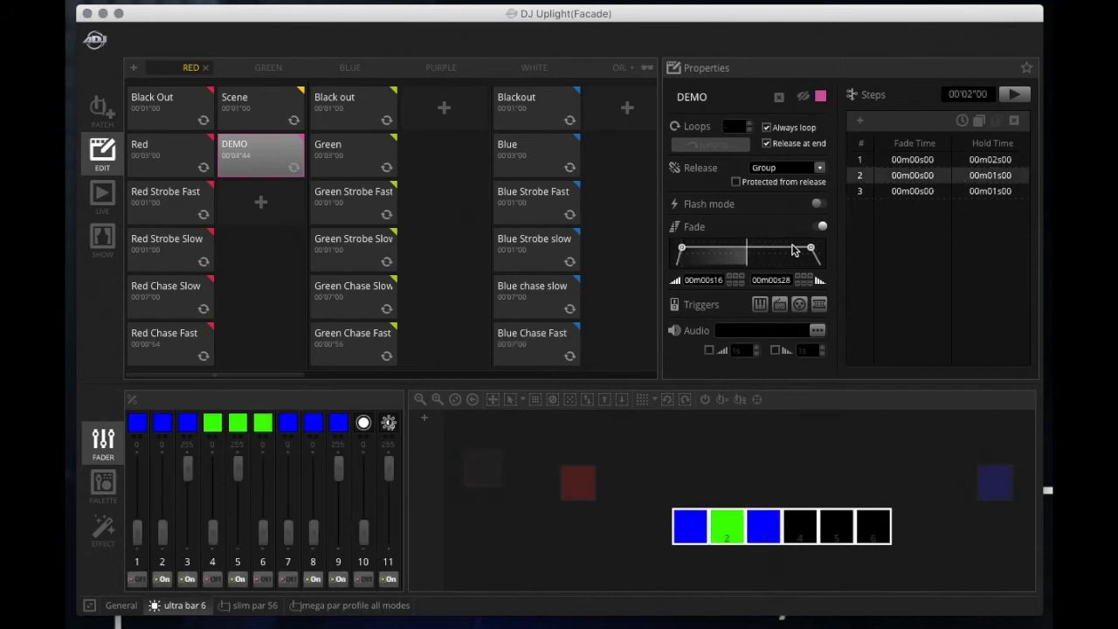
click(958, 194)
click(967, 253)
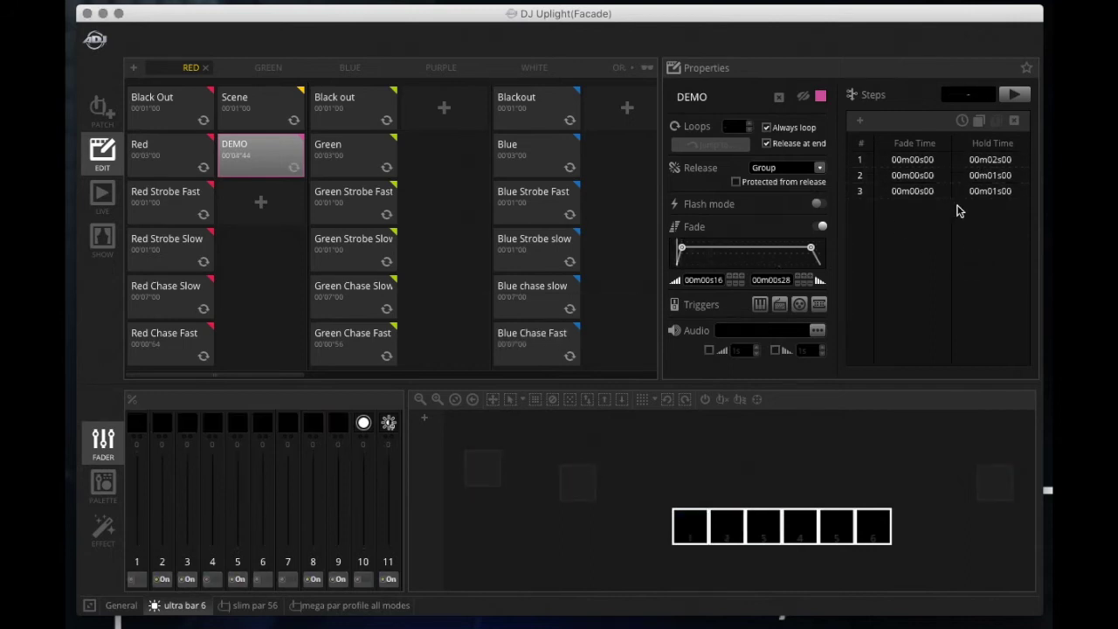
click(941, 194)
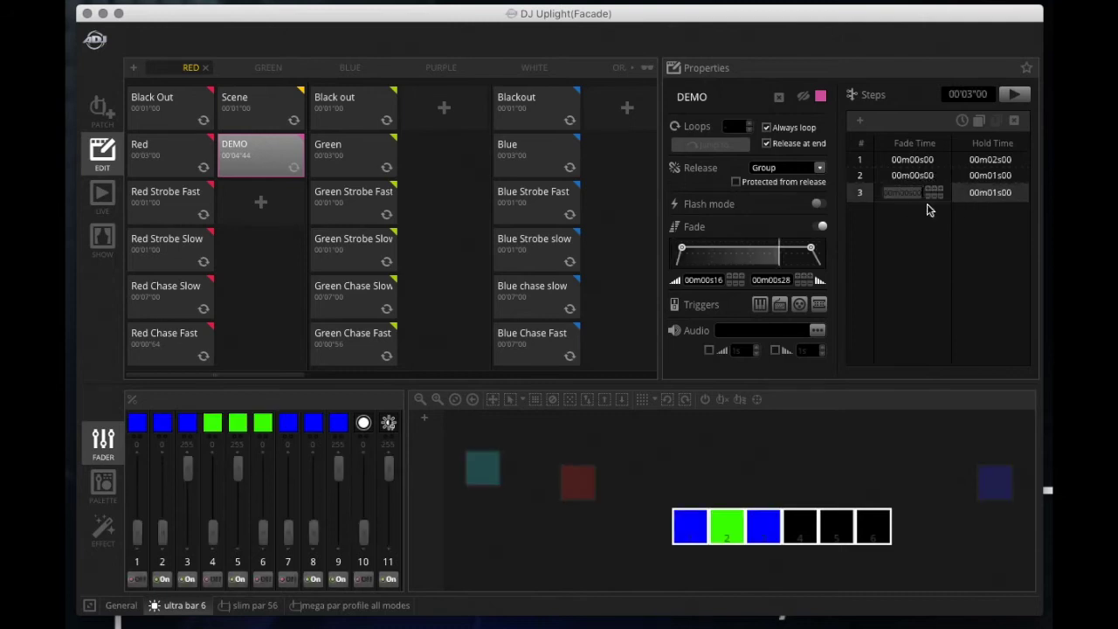
click(931, 237)
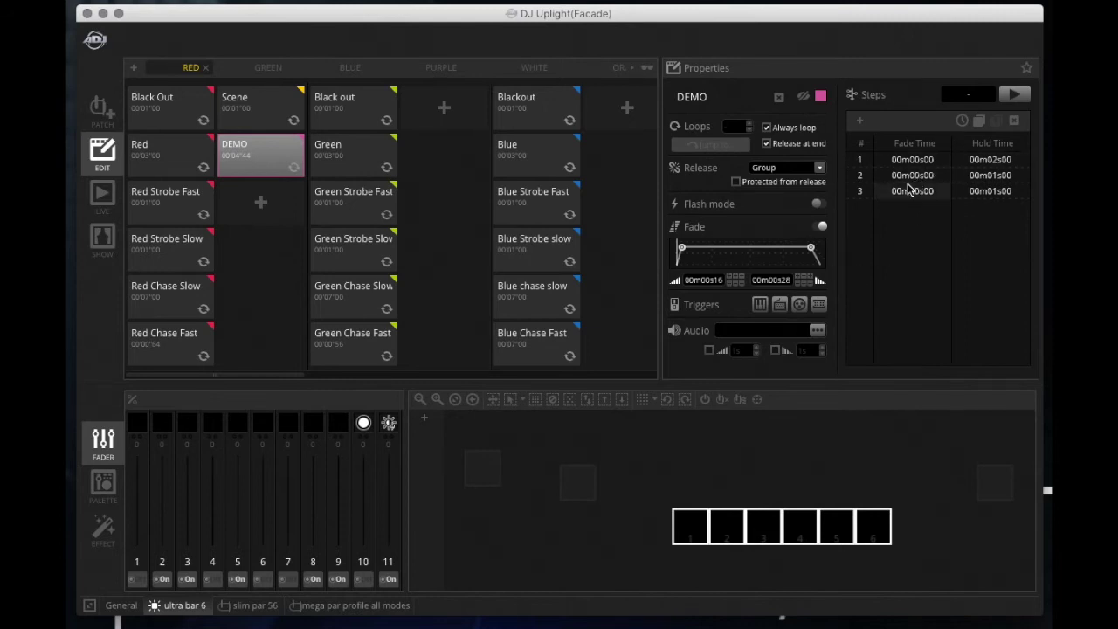
- Delete step 3 from the DEMO scene, leaving its first two steps in place
click(1013, 123)
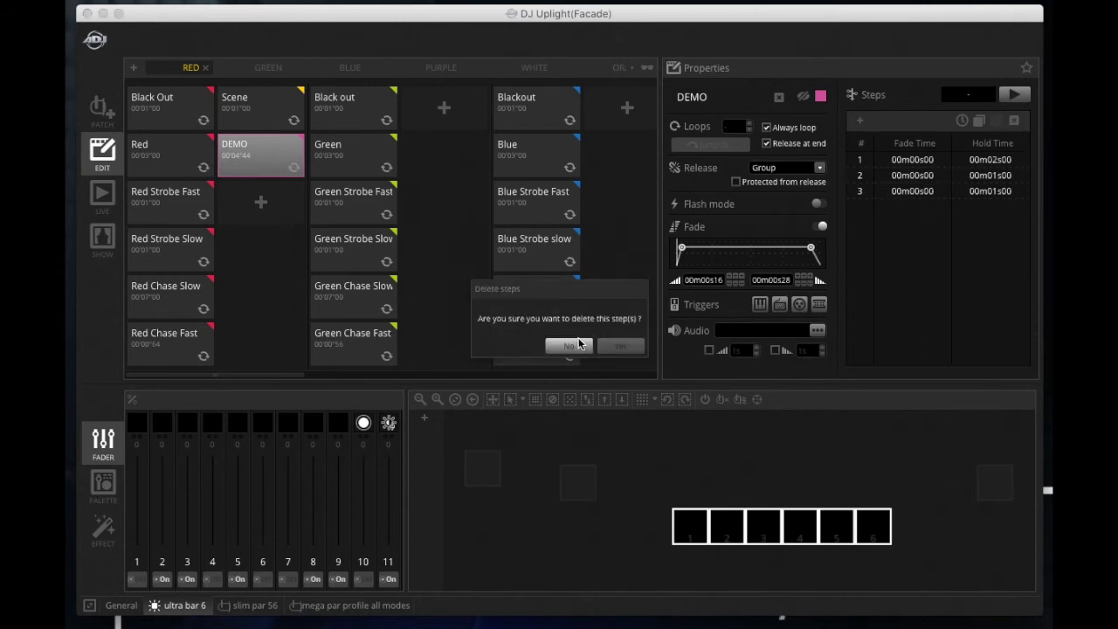
click(571, 346)
click(926, 192)
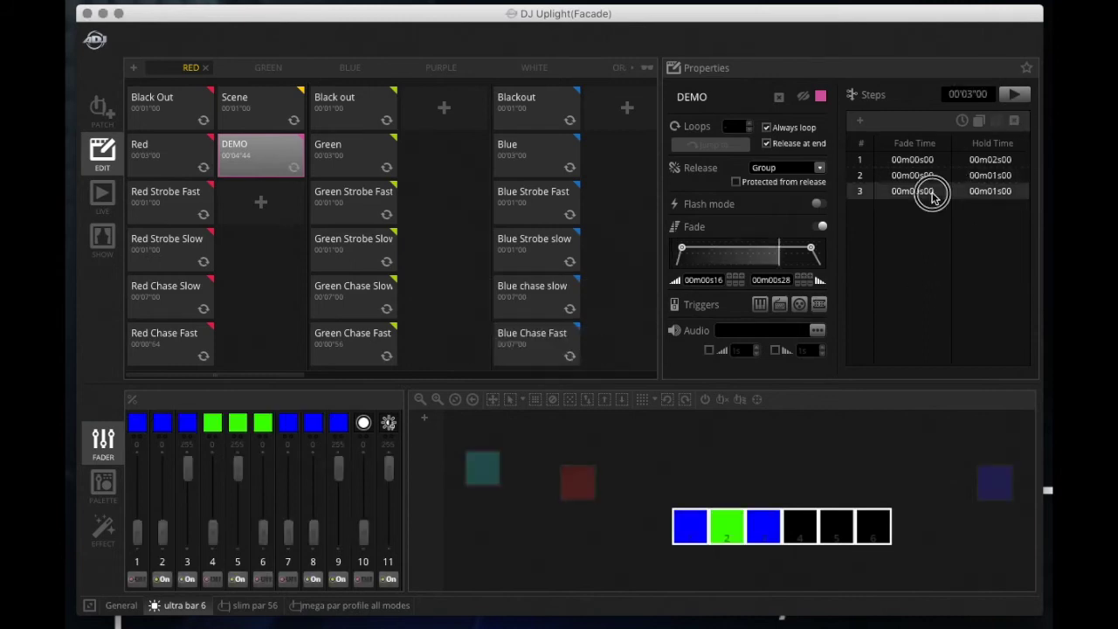
click(1013, 122)
click(623, 346)
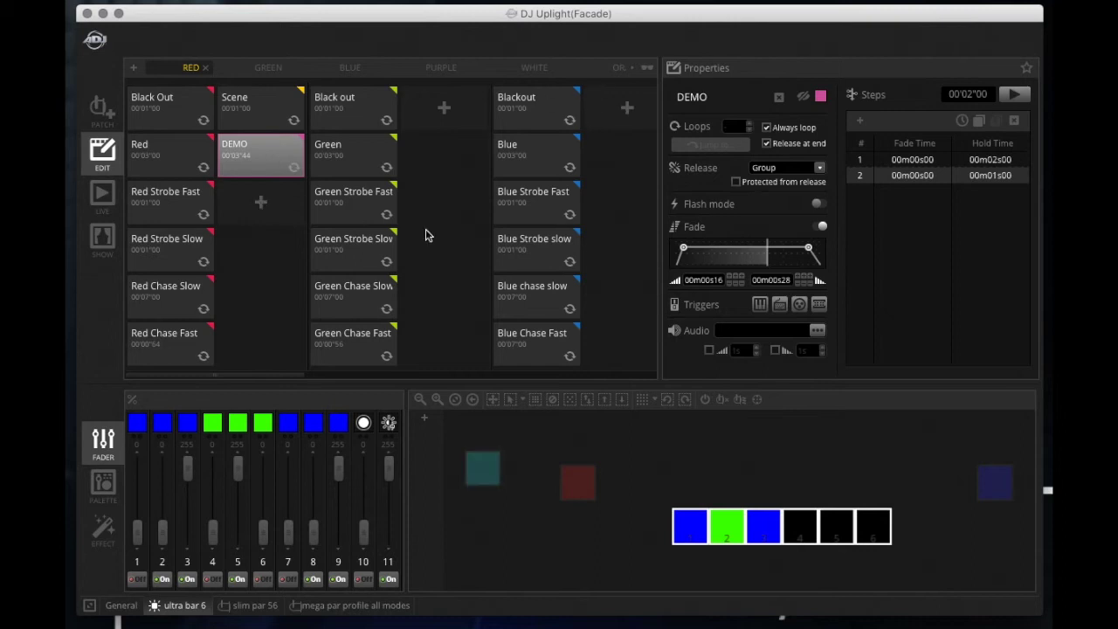
- Switch to the live view and look through the scene groups from RED across to Group 1
click(648, 69)
click(99, 197)
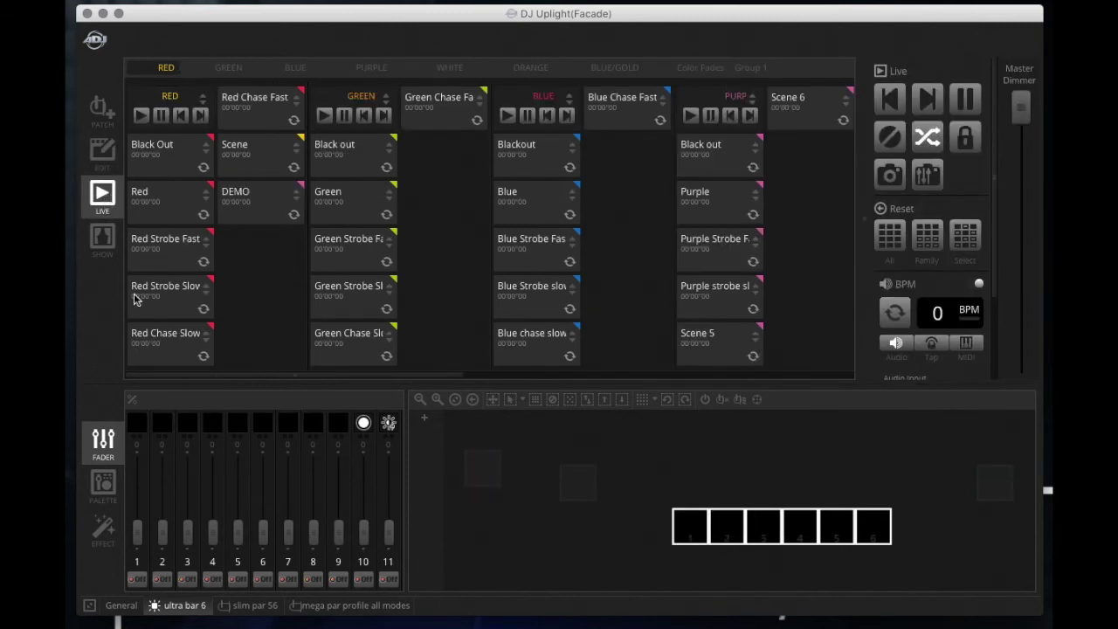
drag(186, 379, 135, 382)
drag(381, 372, 777, 362)
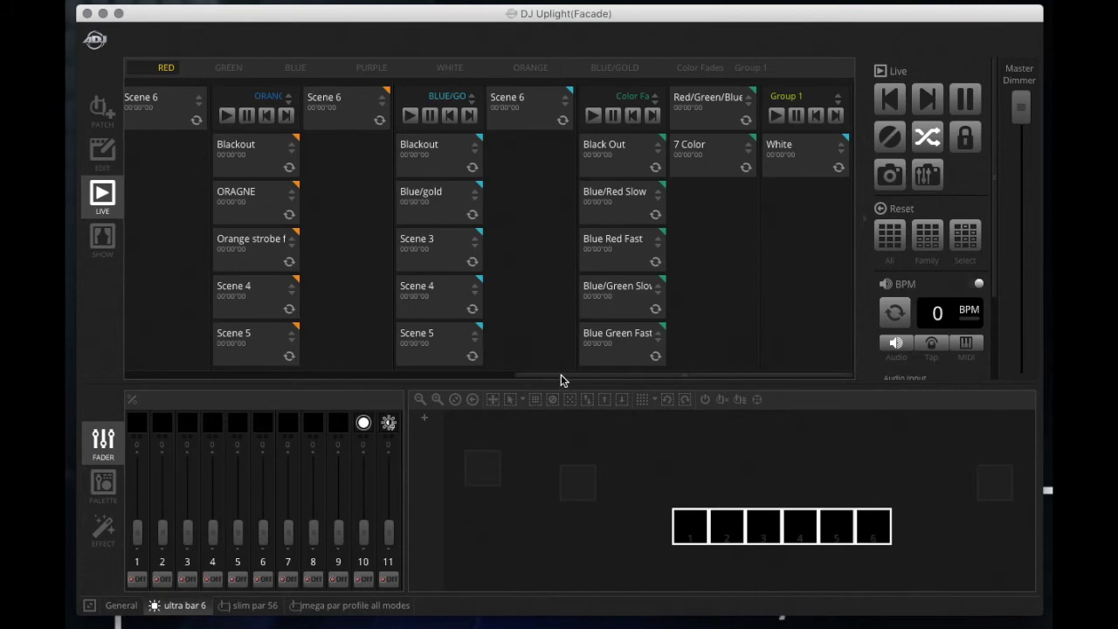
drag(561, 373, 103, 385)
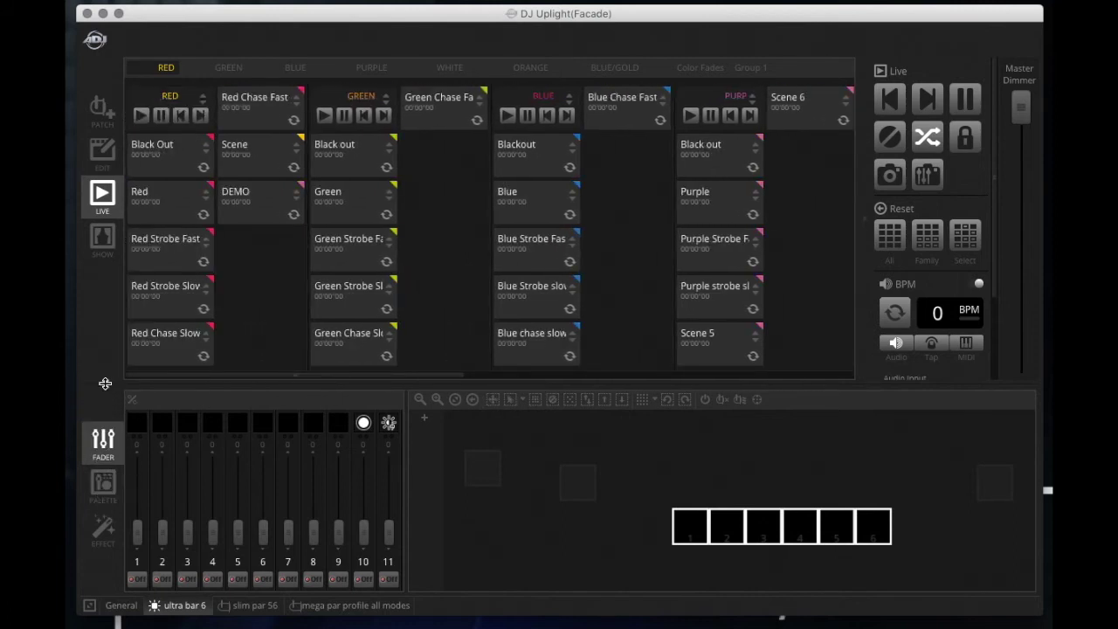
drag(102, 382, 163, 603)
- Trigger the RED group's Red Chase Slow, Red Strobe Slow, Red Strobe Fast, Red and Black Out scenes individually, ending on Black Out
click(157, 348)
click(169, 313)
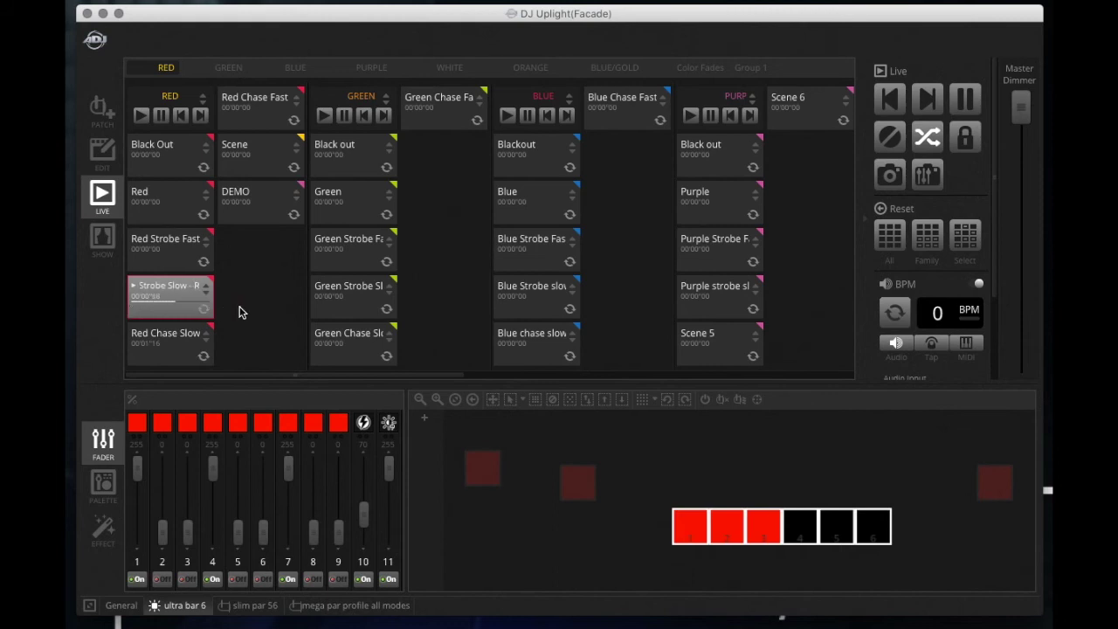
click(179, 250)
click(182, 205)
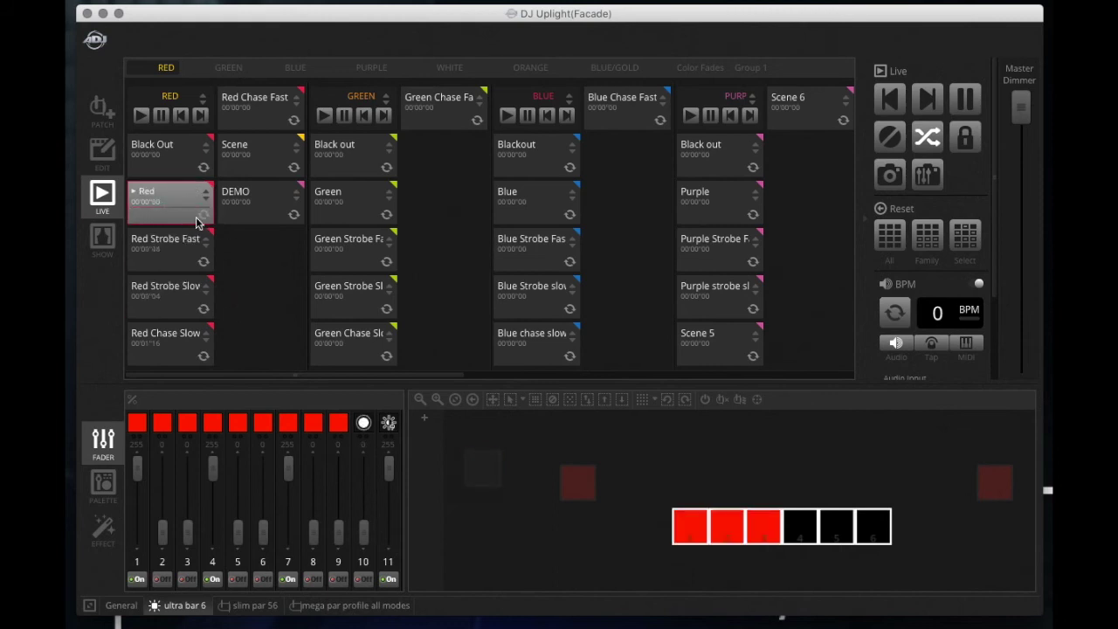
click(179, 154)
click(165, 196)
click(165, 196)
click(170, 162)
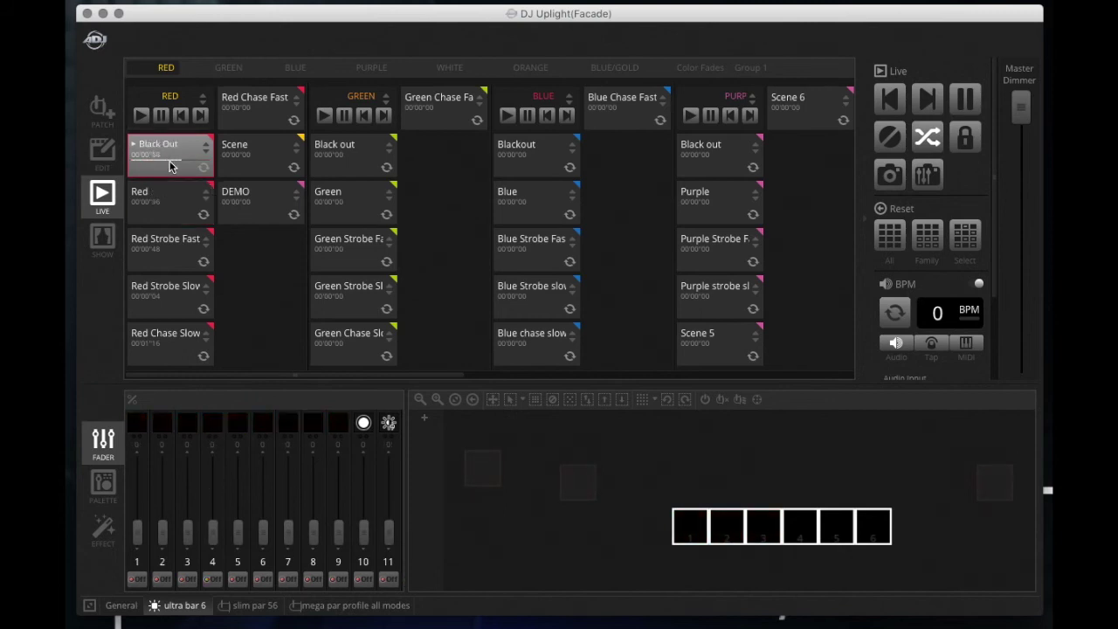
- Start the RED group's playback and skip forward scene by scene from Black Out to Scene
click(140, 117)
click(200, 116)
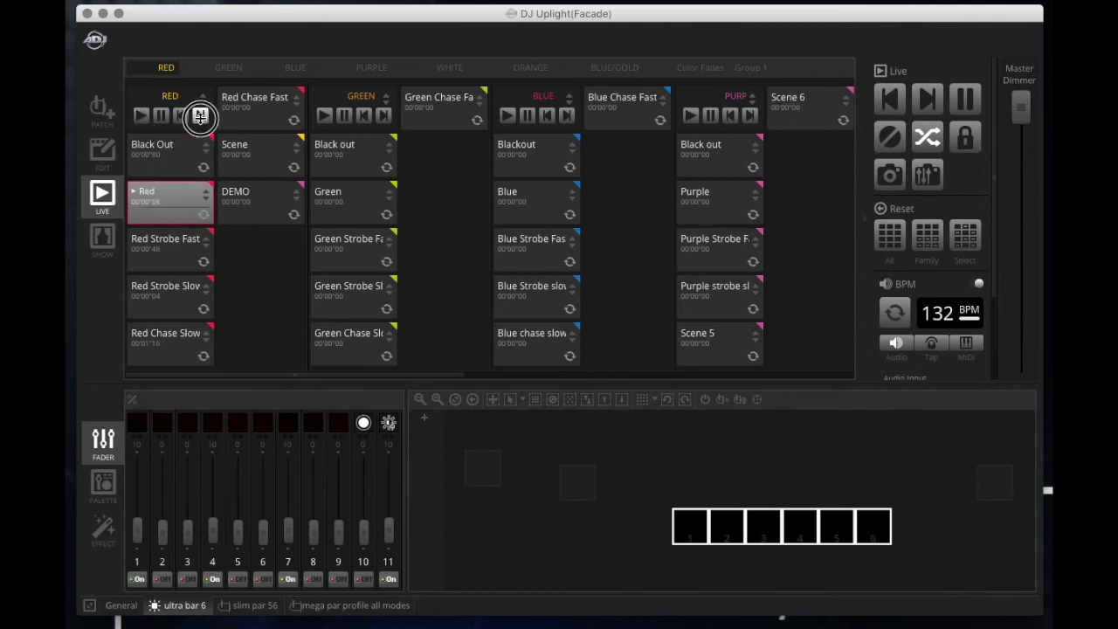
click(200, 116)
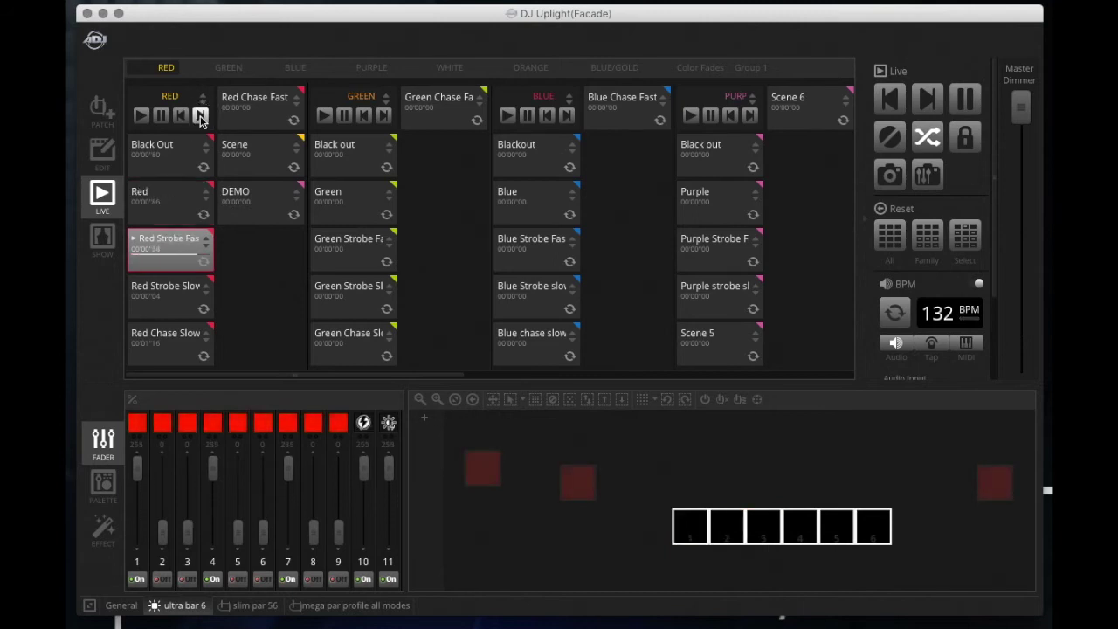
click(200, 117)
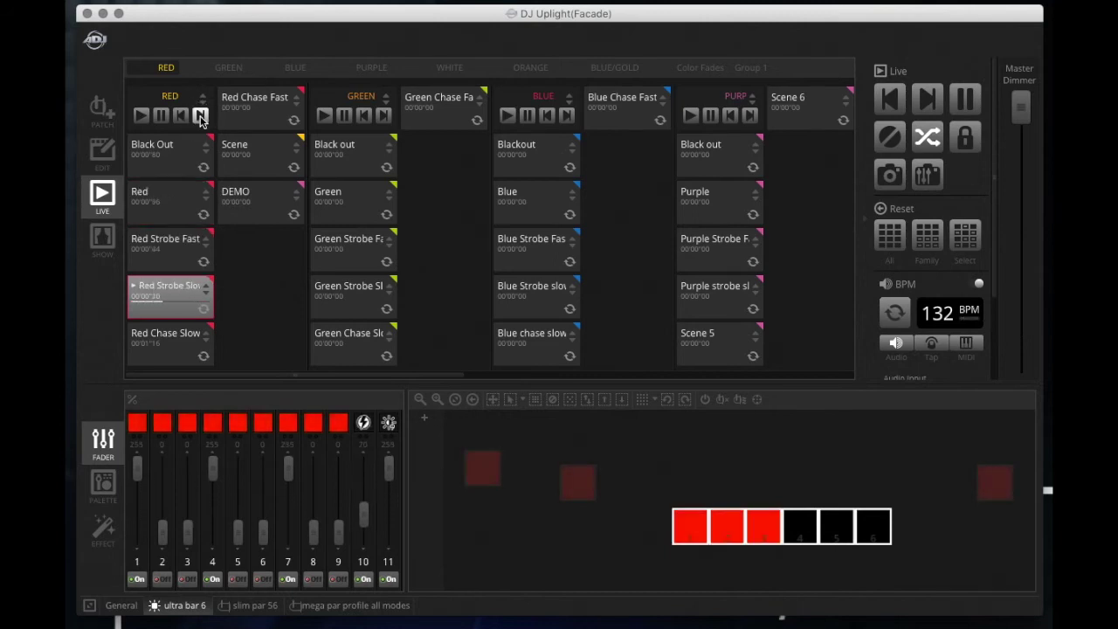
click(200, 117)
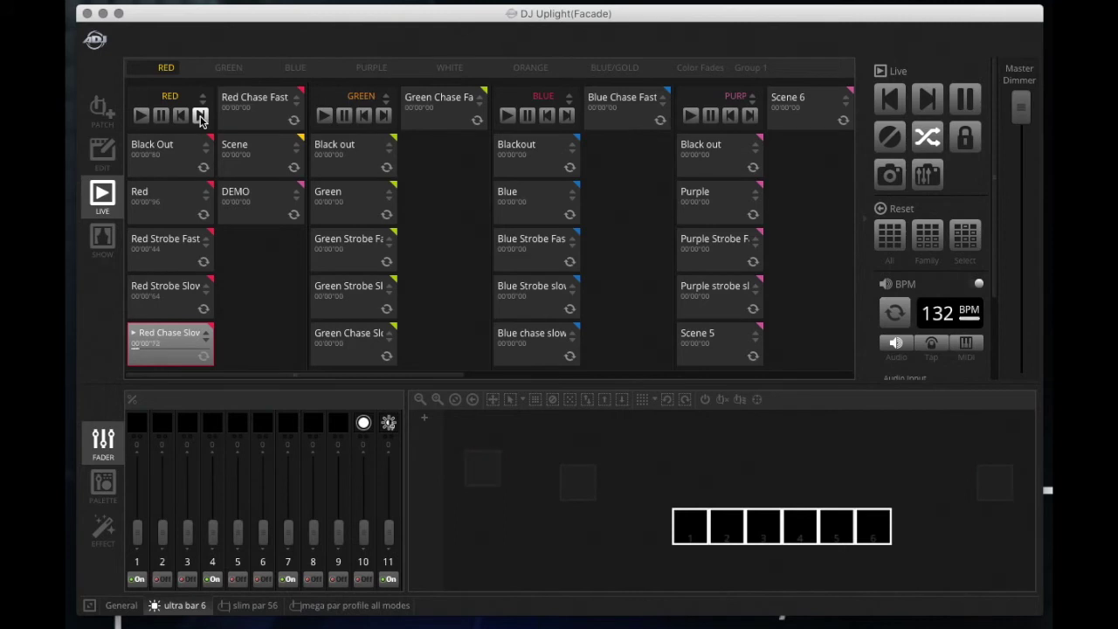
click(200, 116)
click(200, 116)
- Skip back and forth through the RED group's scenes, ending on Black Out
click(181, 116)
click(180, 116)
click(181, 117)
click(181, 116)
click(200, 116)
click(180, 116)
click(200, 116)
click(181, 117)
click(181, 116)
click(181, 116)
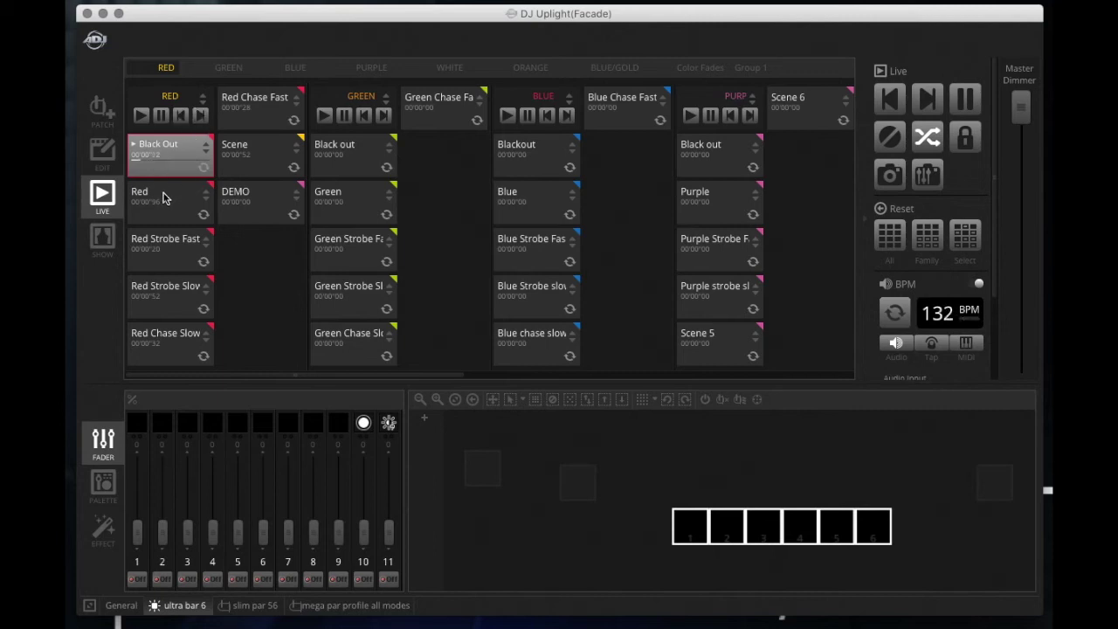
- Alternate the RED group between Red and Black Out, both directly and by skipping scenes, ending on Black Out
click(147, 206)
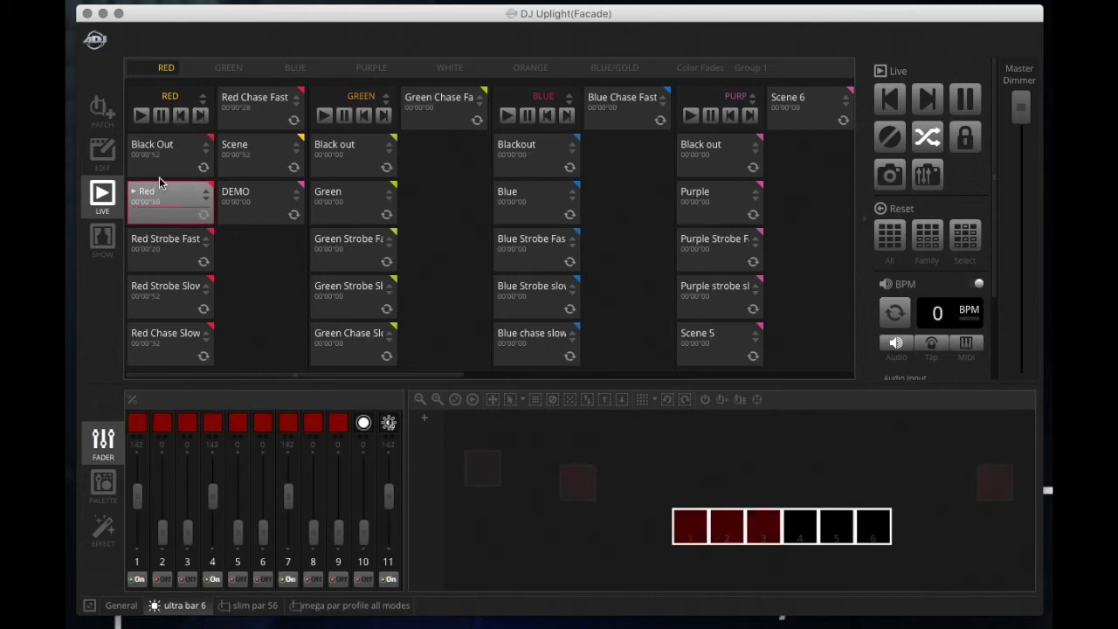
click(164, 158)
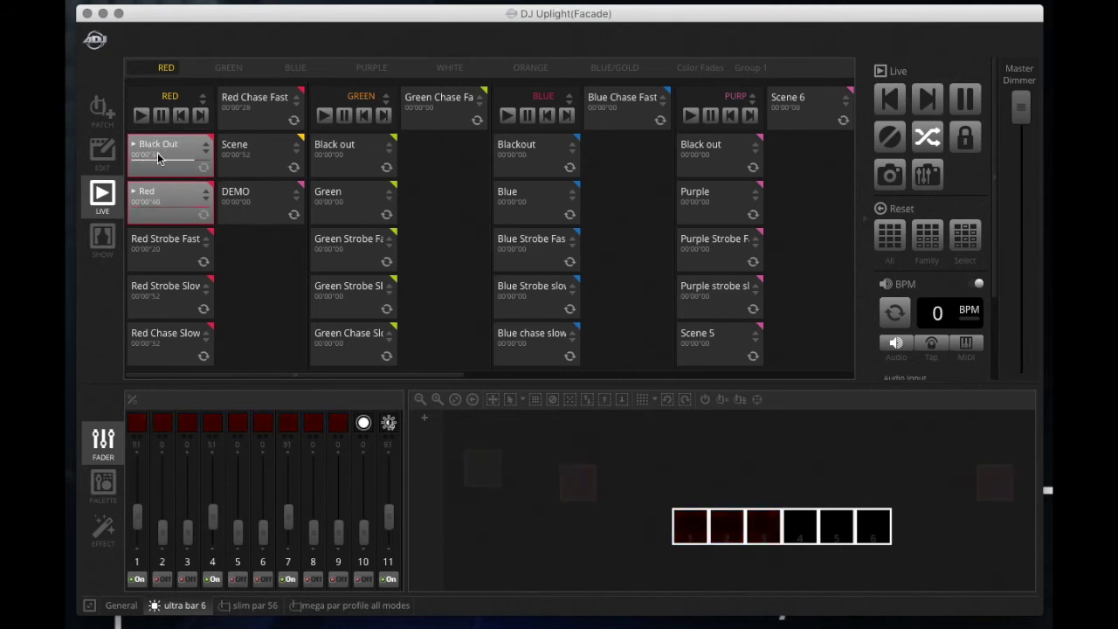
click(200, 117)
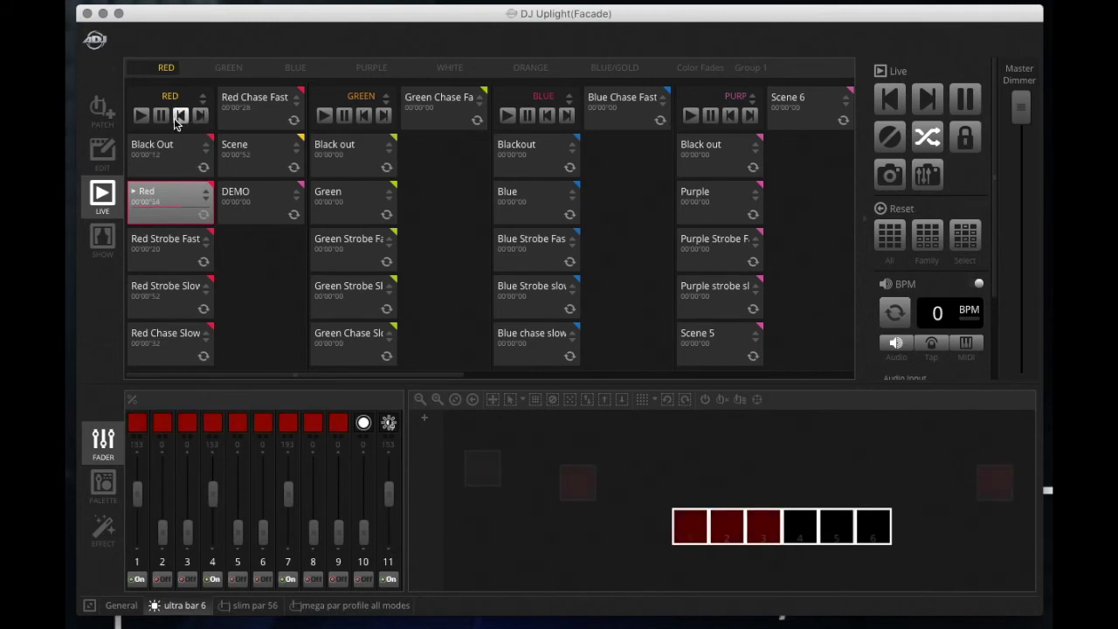
click(179, 116)
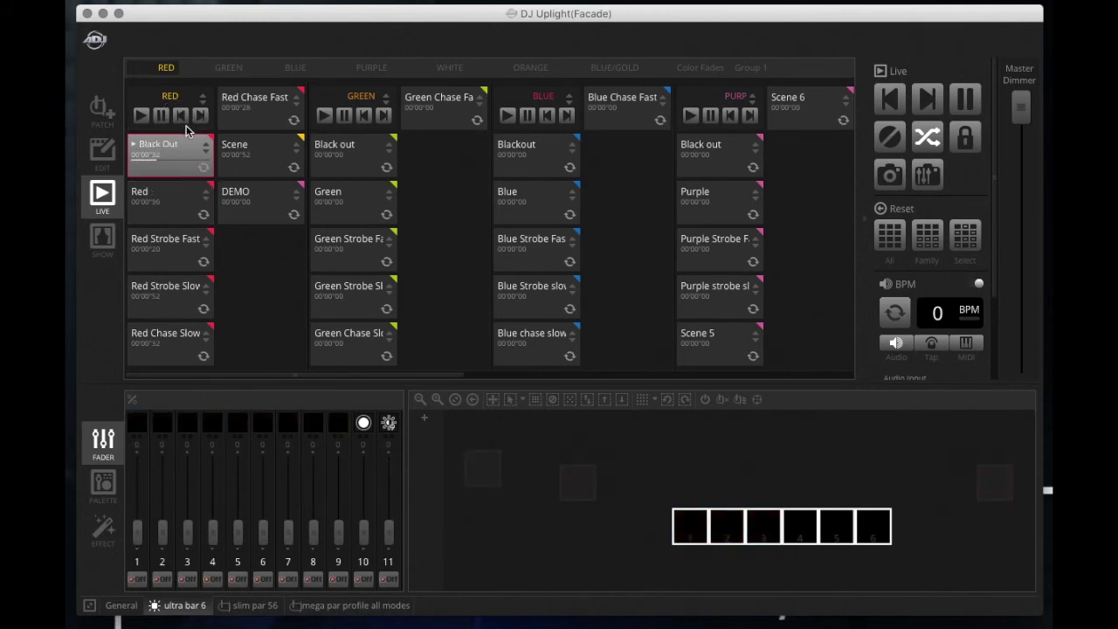
click(179, 116)
click(180, 116)
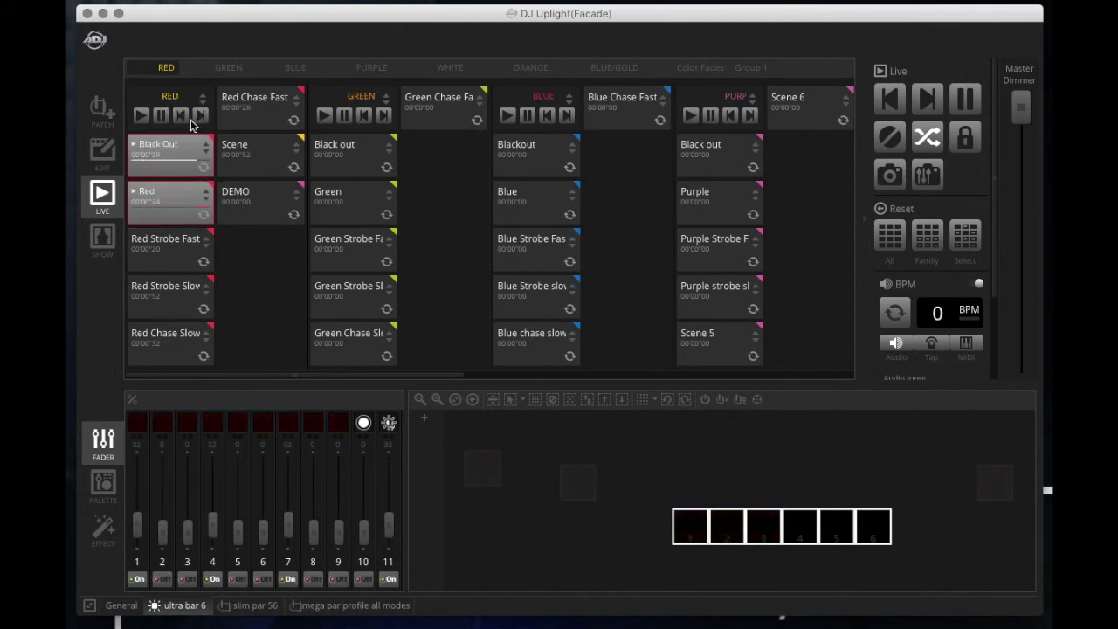
click(179, 116)
click(179, 116)
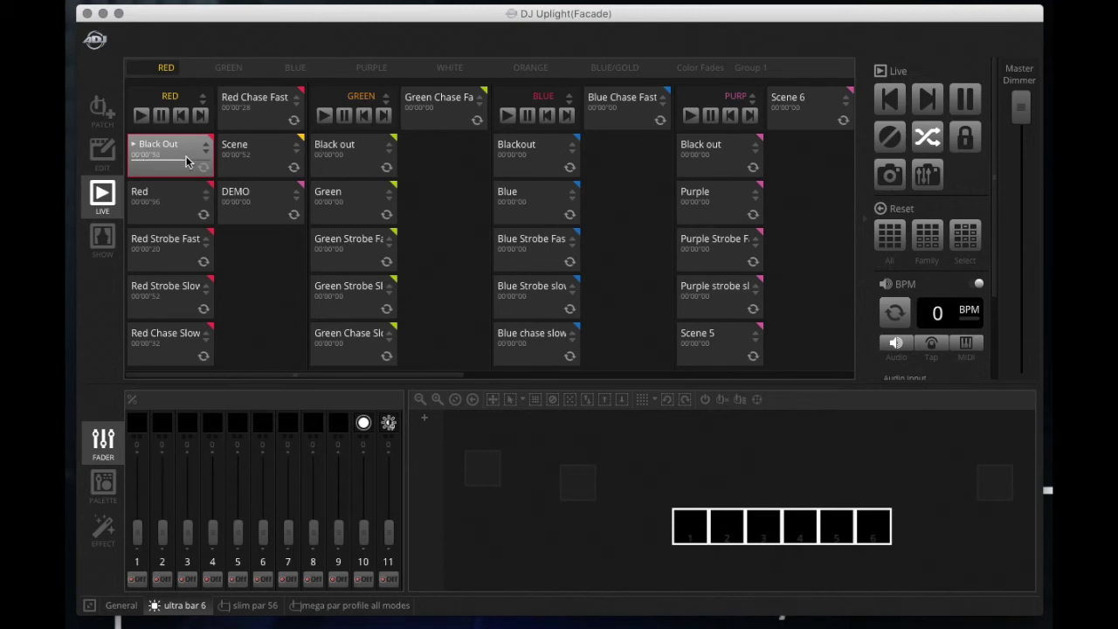
- Play the Red, Green and Blue scenes together and raise the channel 4 fader to 255
click(157, 197)
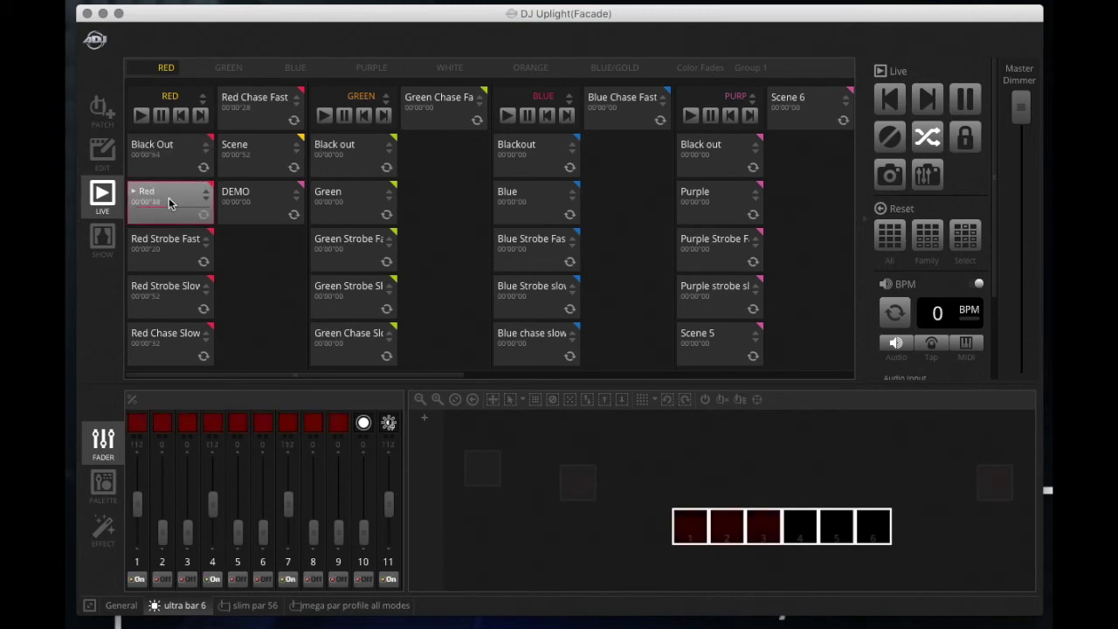
click(352, 203)
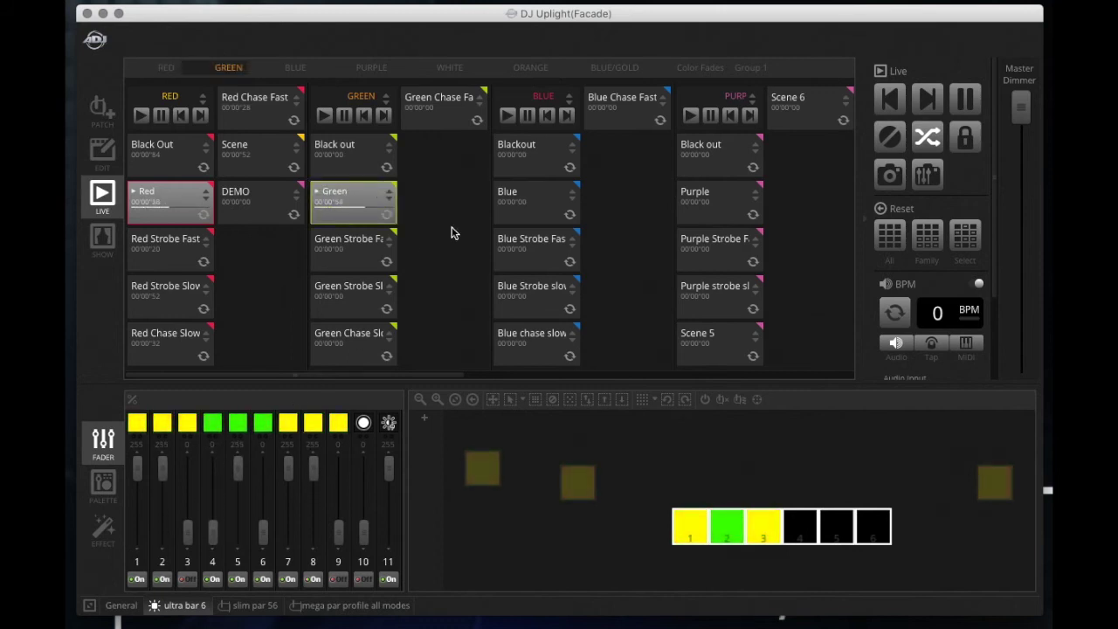
click(525, 203)
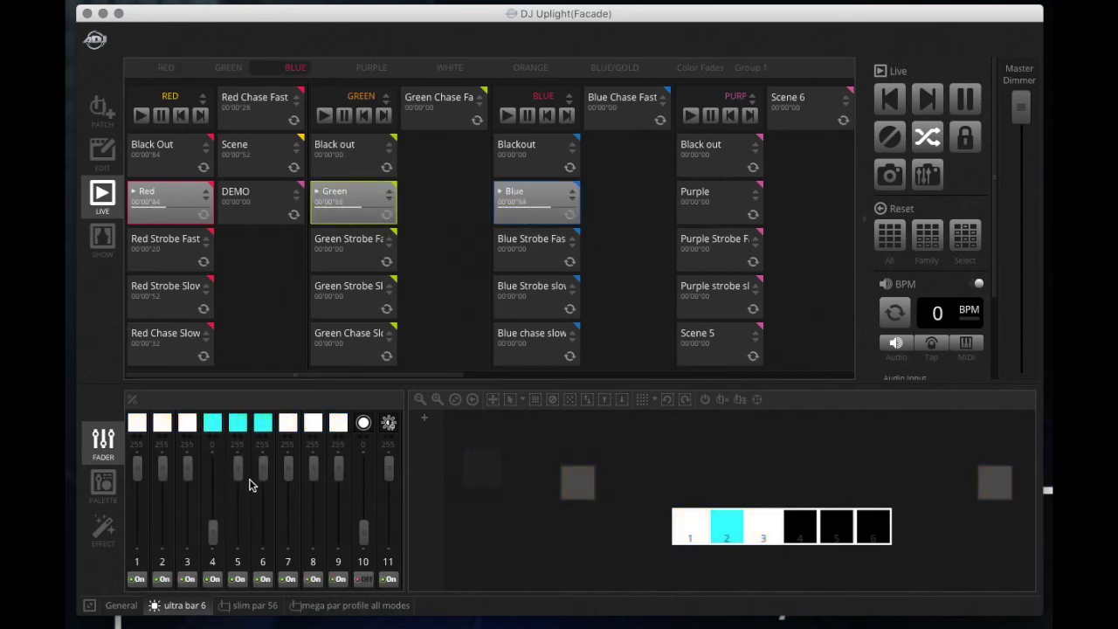
click(207, 534)
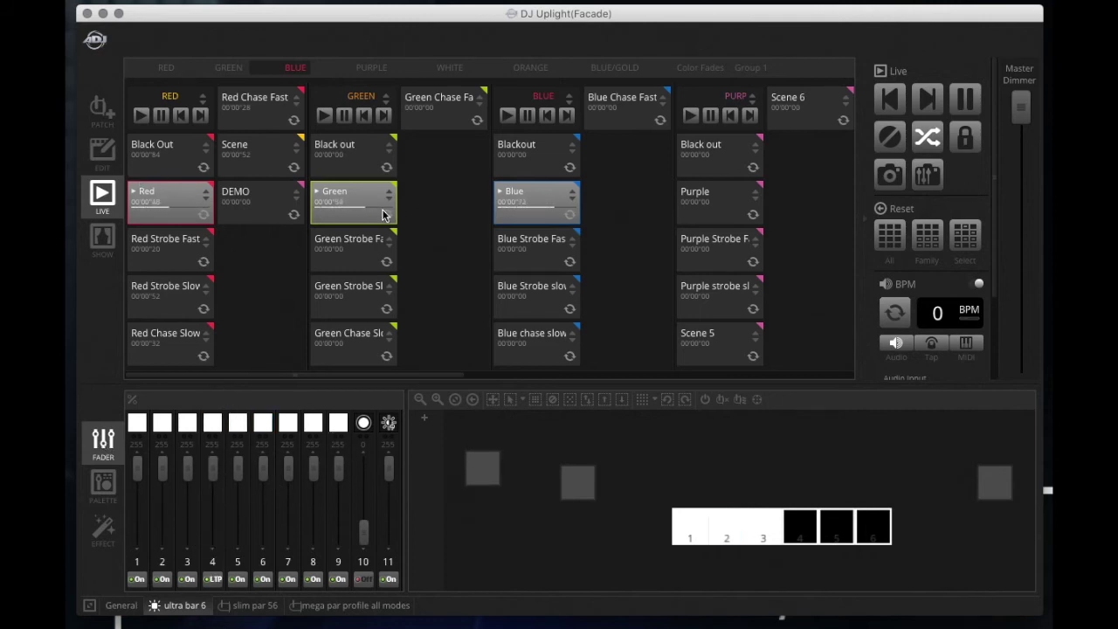
- Release the Green and Red scenes, replay them alongside Blue and Purple, and switch the purple group to Purple Strobe Fast
click(356, 211)
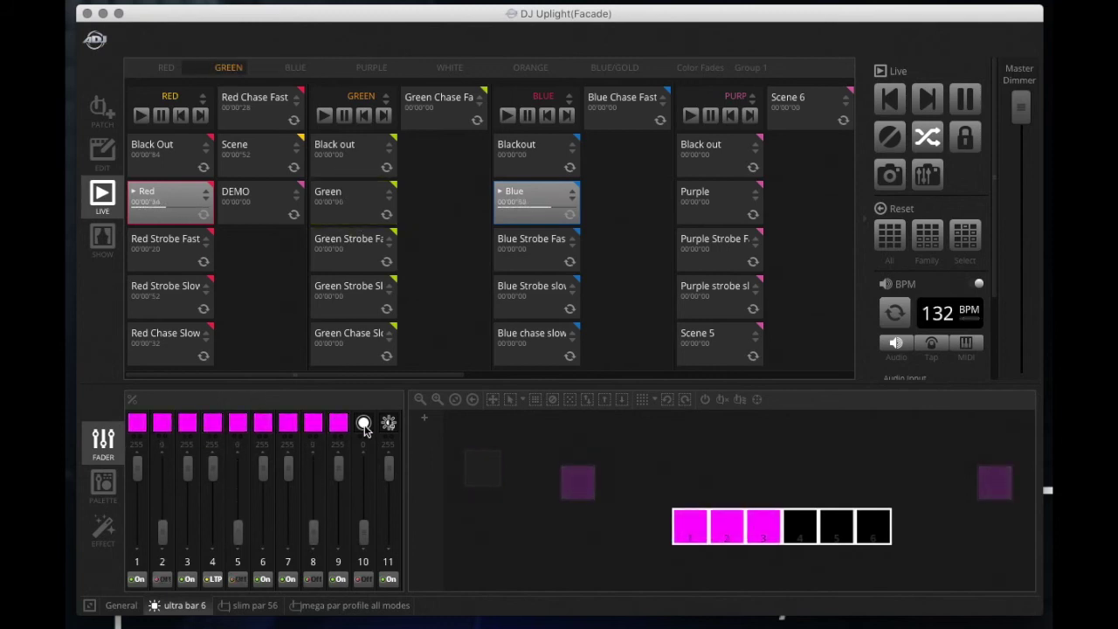
click(159, 214)
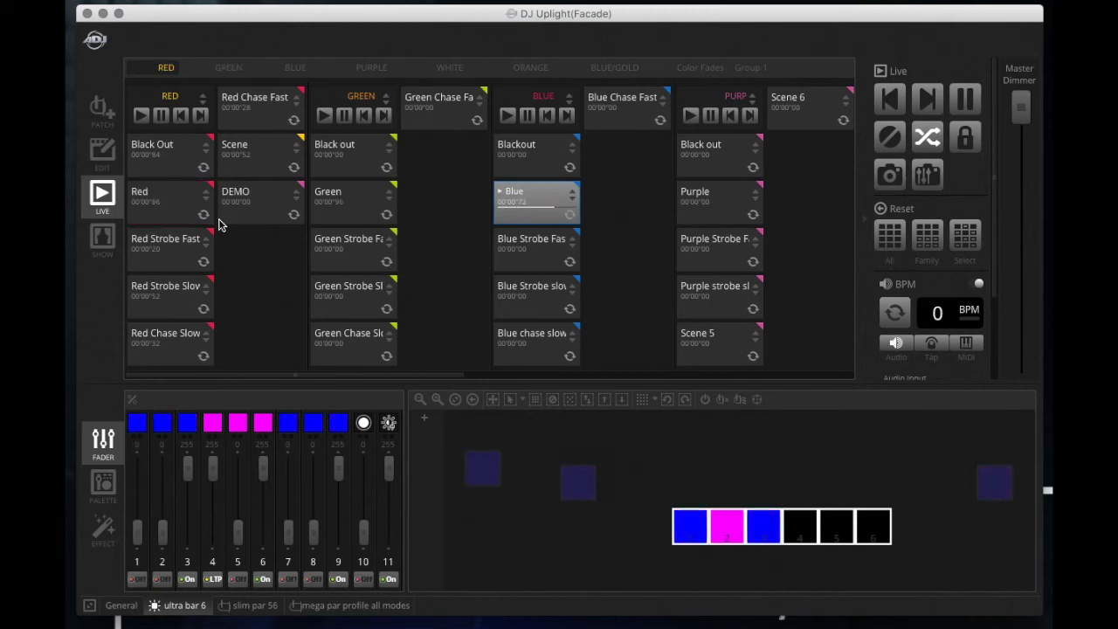
click(179, 205)
click(356, 200)
click(741, 198)
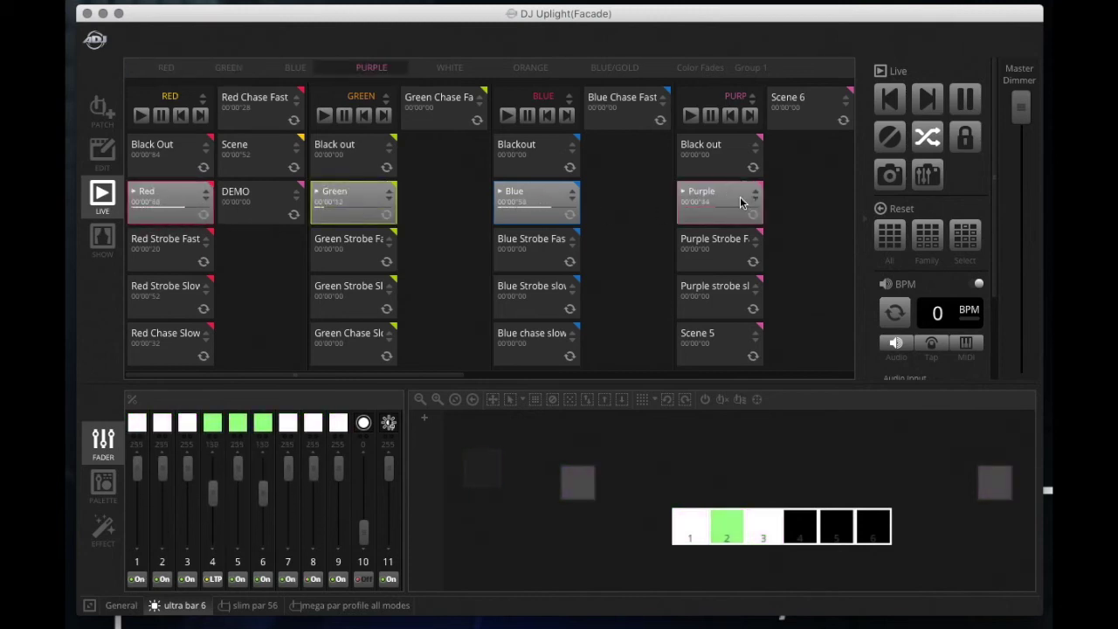
click(724, 251)
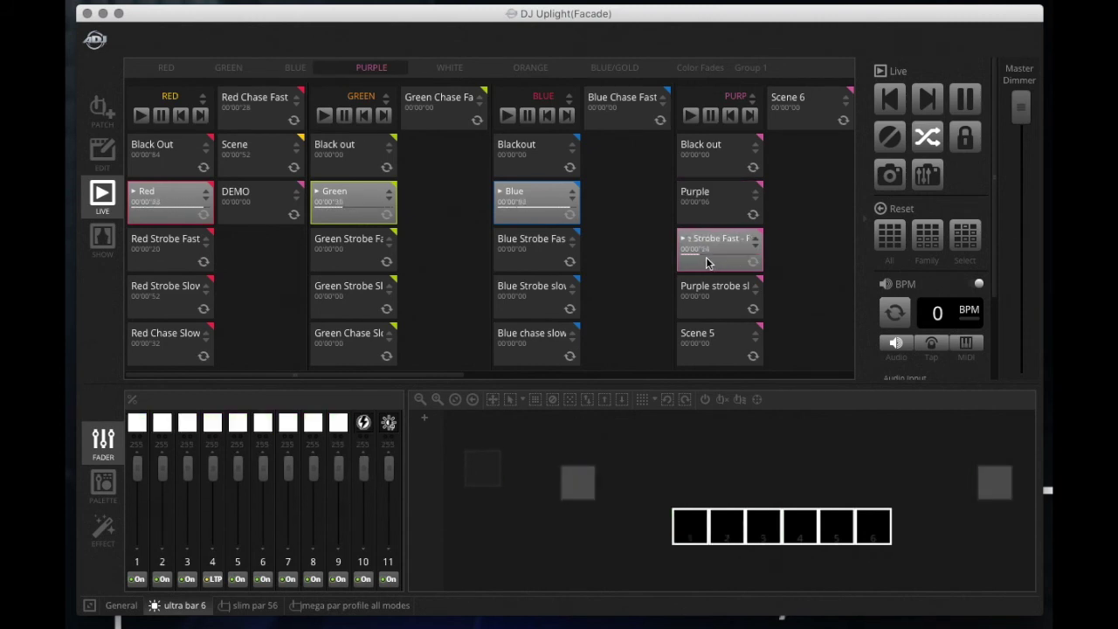
click(323, 374)
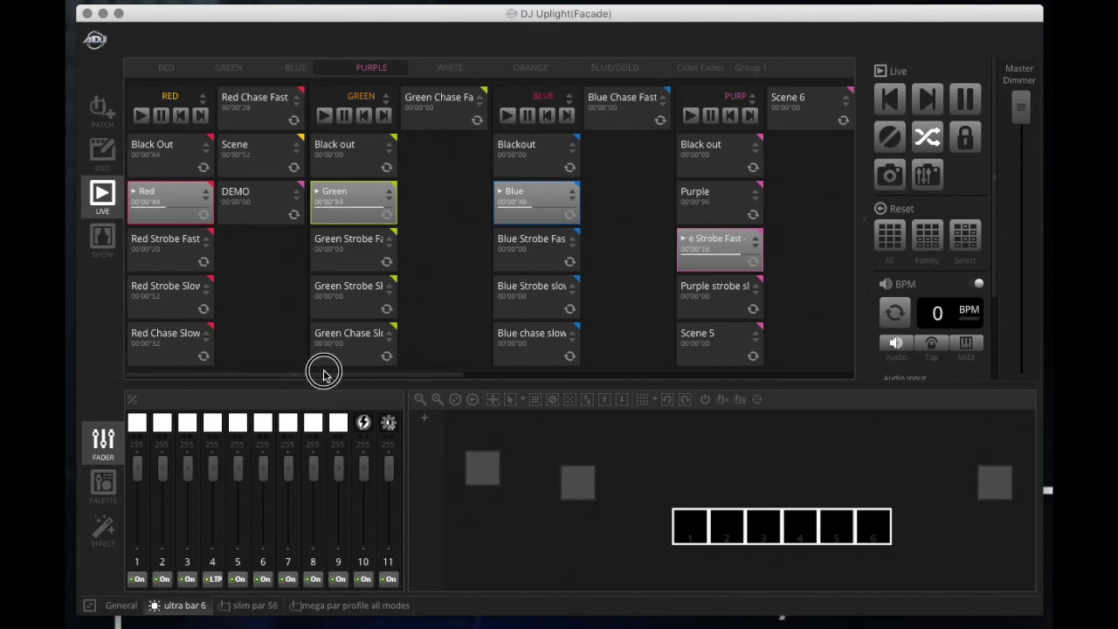
- Advance all playing groups at once through their following scenes, repeating the global skip seven times
click(927, 100)
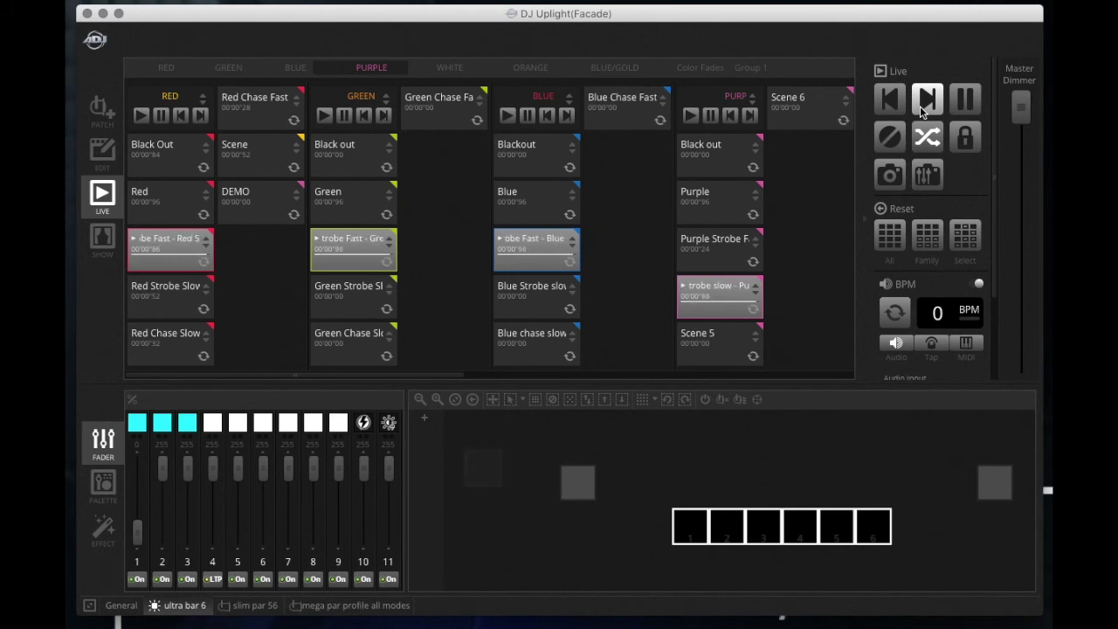
click(925, 101)
click(925, 101)
click(924, 103)
click(925, 103)
click(926, 102)
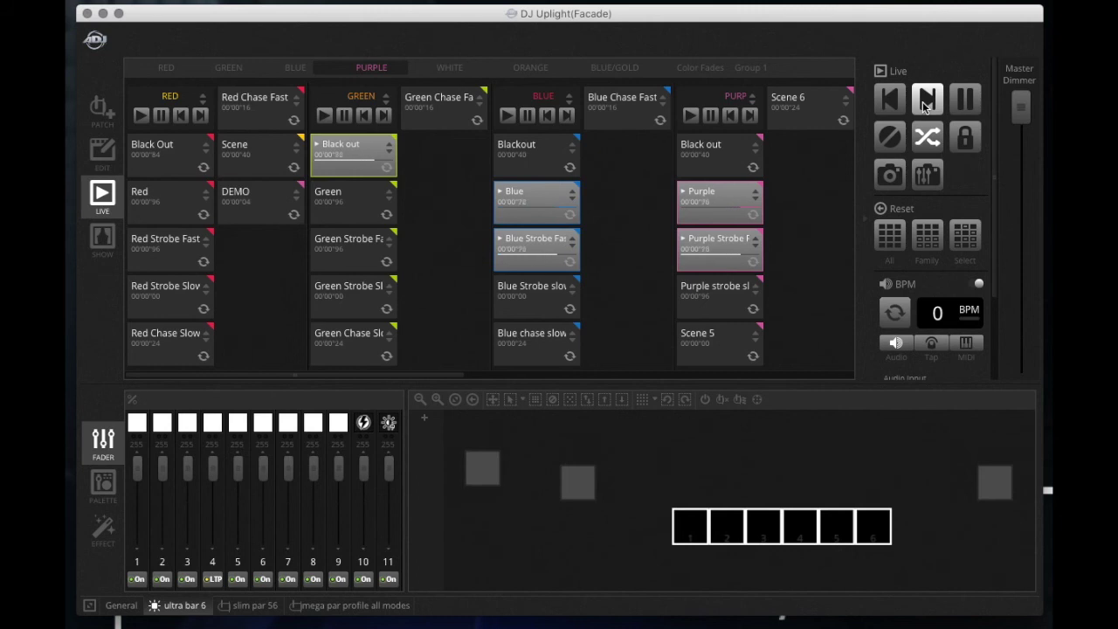
click(925, 101)
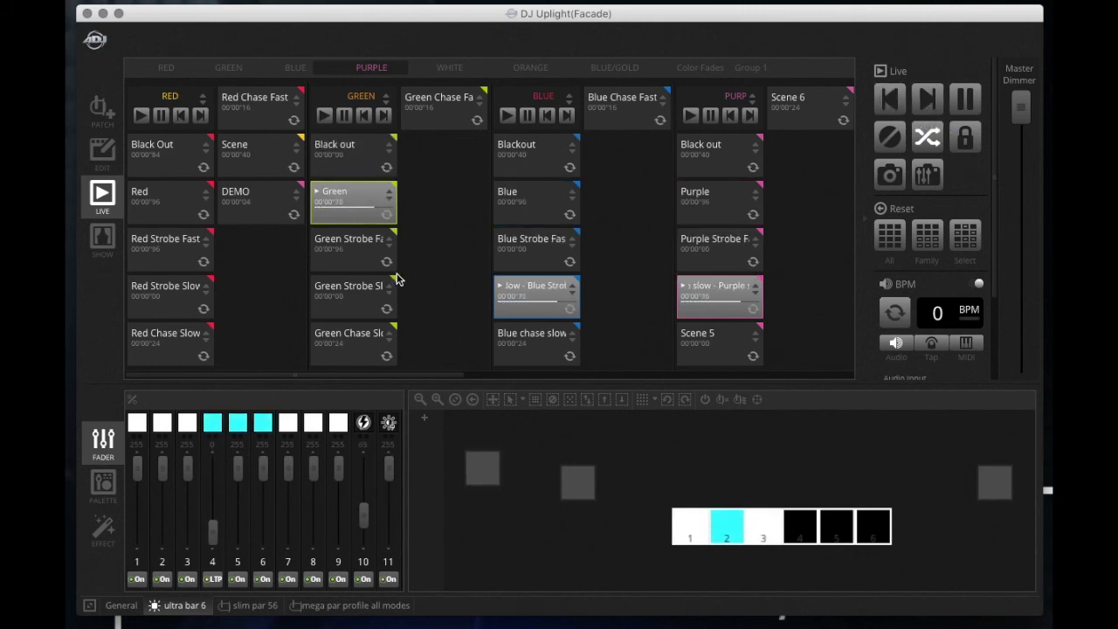
- Release the playing Green scene and look across the other groups for active scenes, returning to the RED group
click(332, 198)
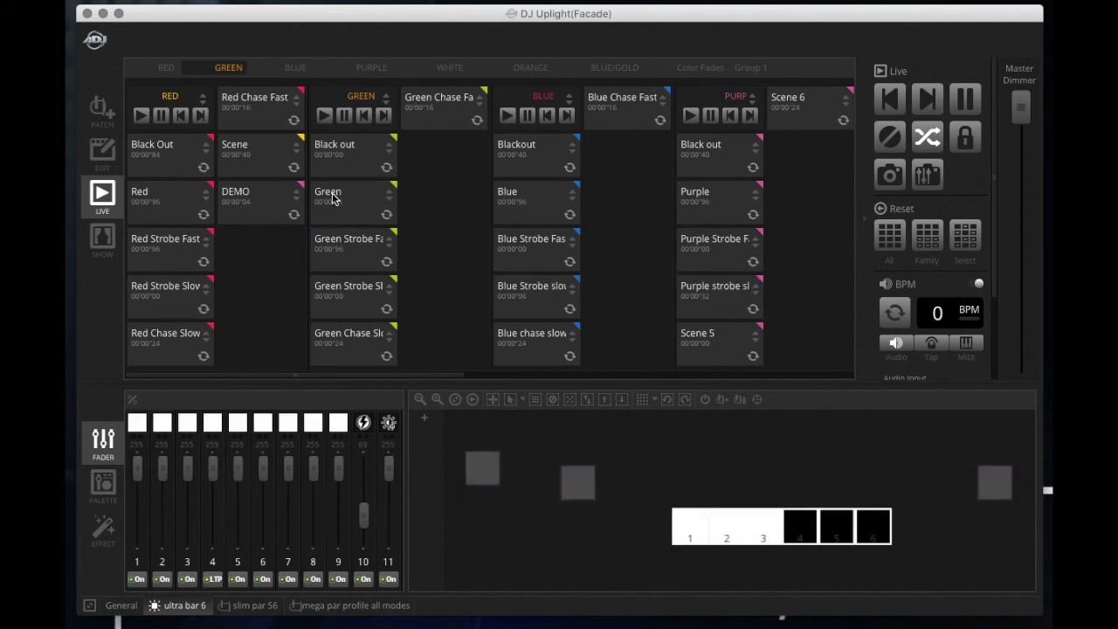
drag(410, 376, 569, 319)
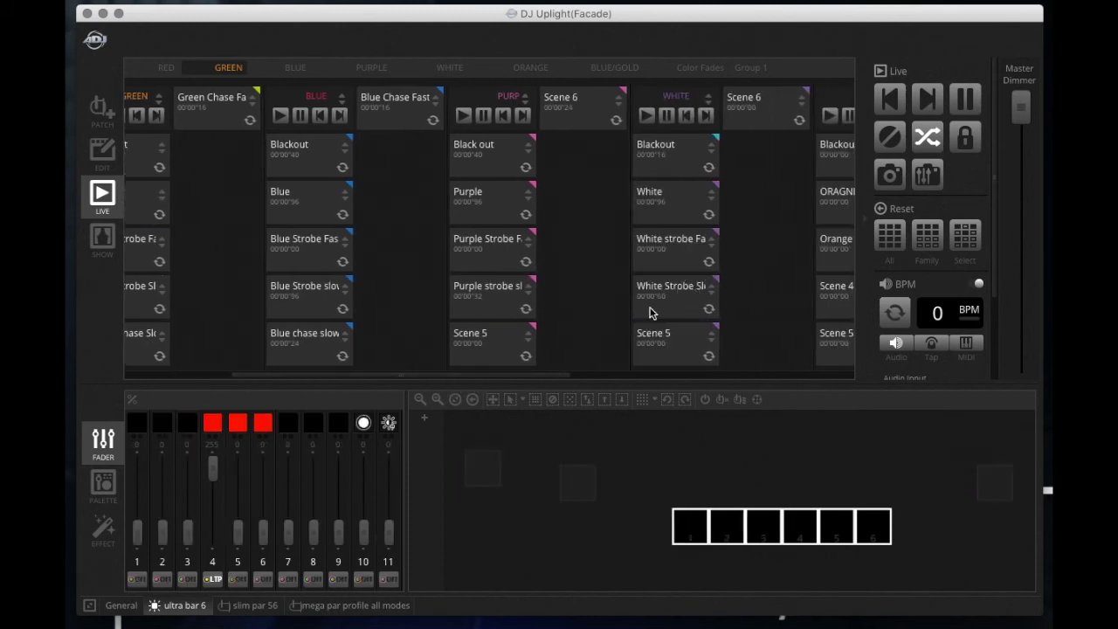
drag(519, 374, 324, 361)
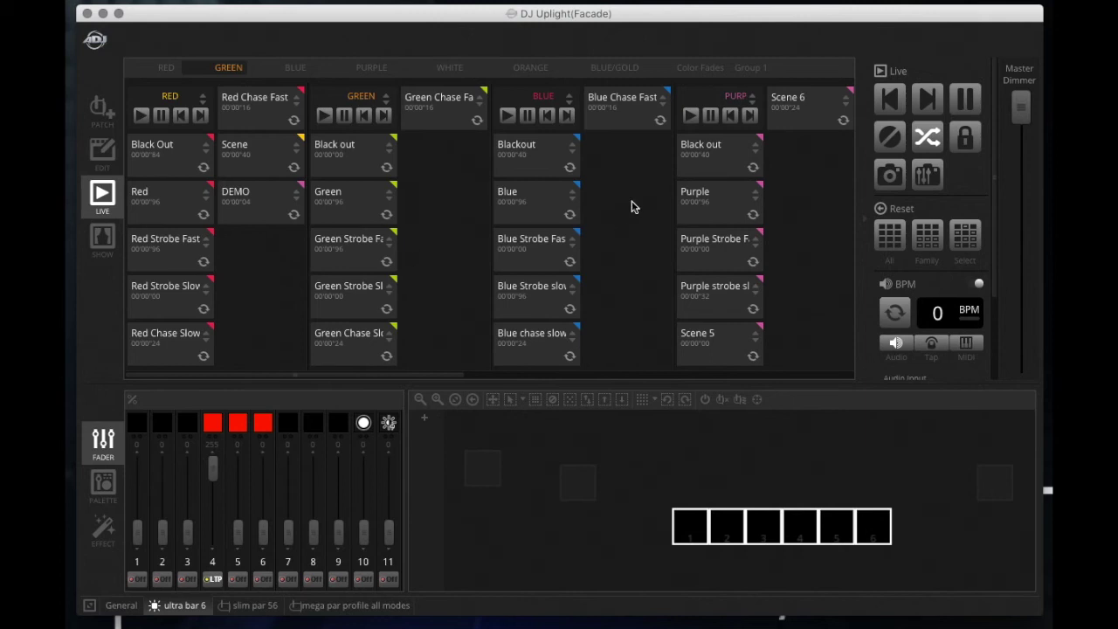
- Try the master dimmer and examine the audio input choices for BPM detection
mouse_move(1022, 103)
mouse_down()
mouse_move(1018, 310)
mouse_move(980, 418)
mouse_move(1023, 335)
mouse_move(1005, 51)
mouse_move(1029, 96)
mouse_move(1036, 394)
mouse_move(1022, 109)
mouse_up()
mouse_move(1020, 107)
mouse_down()
mouse_move(1012, 411)
mouse_move(1031, 107)
mouse_up()
scroll(993, 210, down, 3)
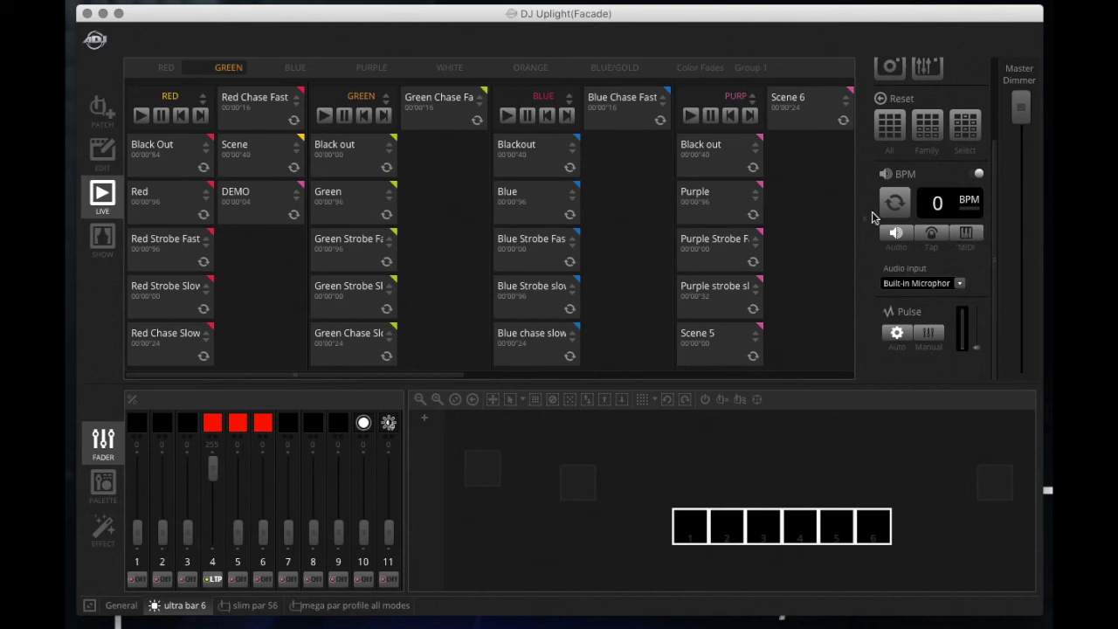
click(959, 284)
click(958, 287)
click(998, 171)
scroll(996, 149, up, 3)
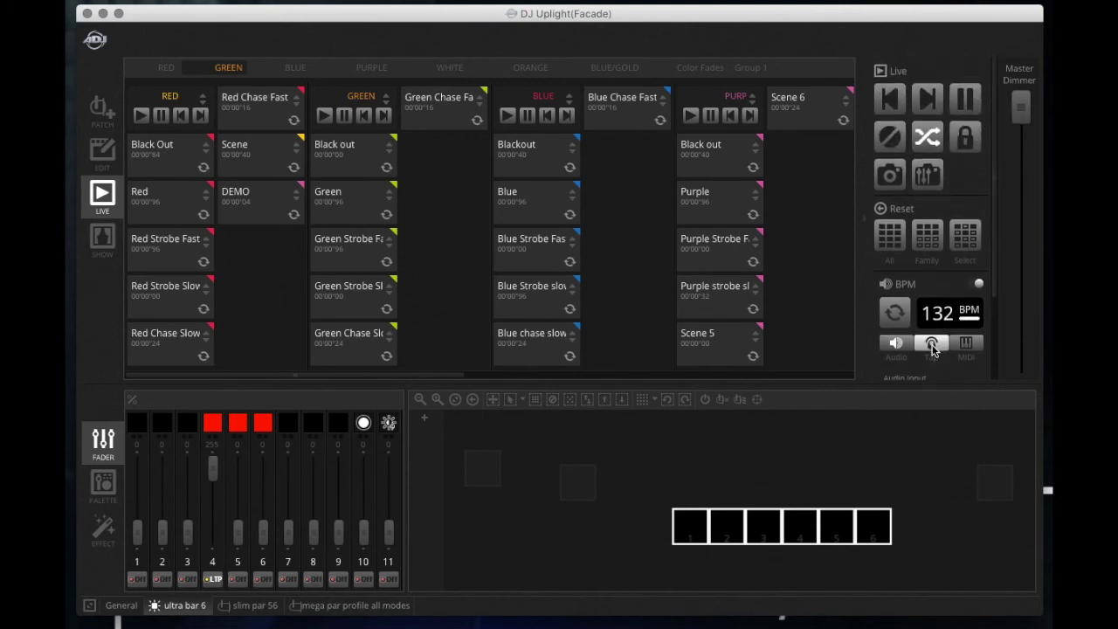
- Set the BPM source to Tap, tap out a tempo repeatedly, and toggle BPM on and off
click(932, 346)
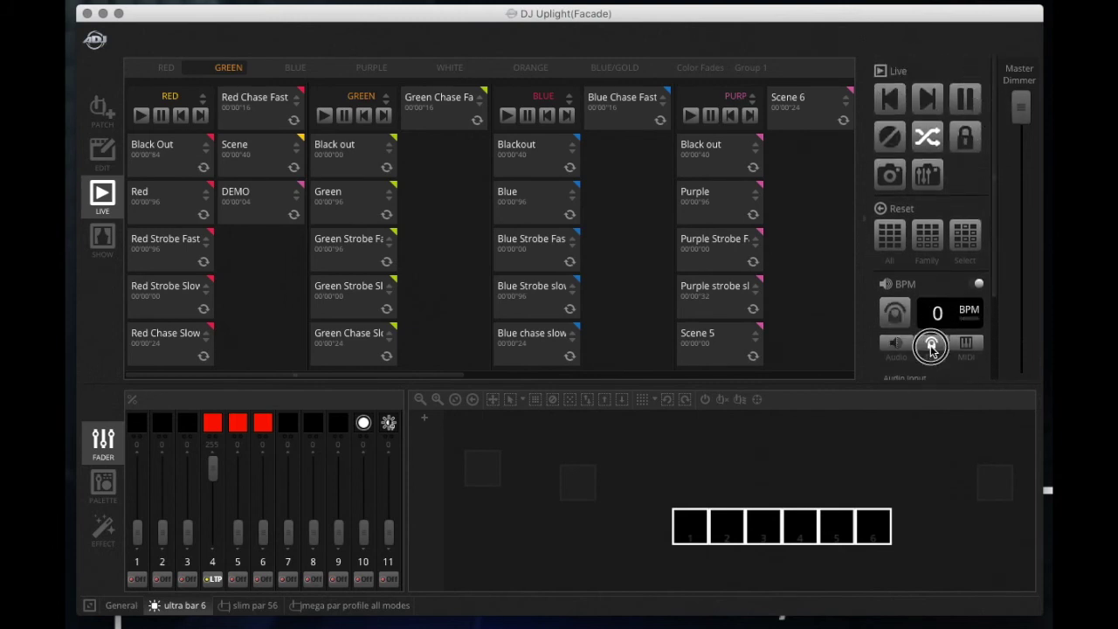
click(931, 346)
click(930, 344)
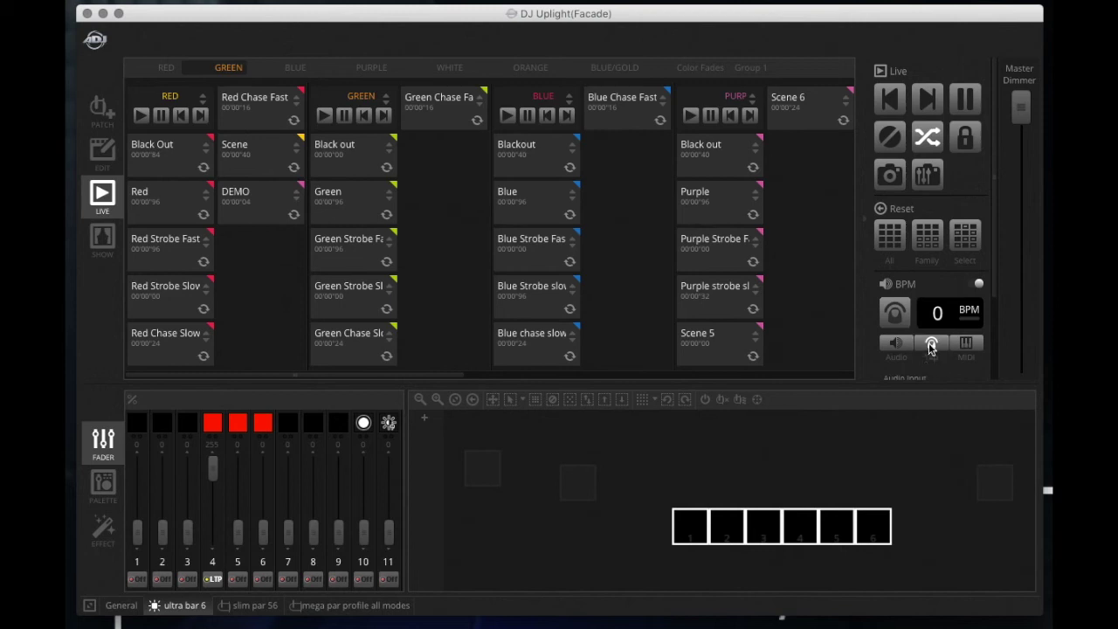
click(893, 319)
click(893, 319)
click(887, 316)
click(888, 316)
click(888, 315)
click(887, 315)
click(887, 315)
click(888, 315)
click(887, 316)
click(978, 285)
click(978, 285)
- Open the password dialog for locking the live view and cancel it without entering a password
click(960, 142)
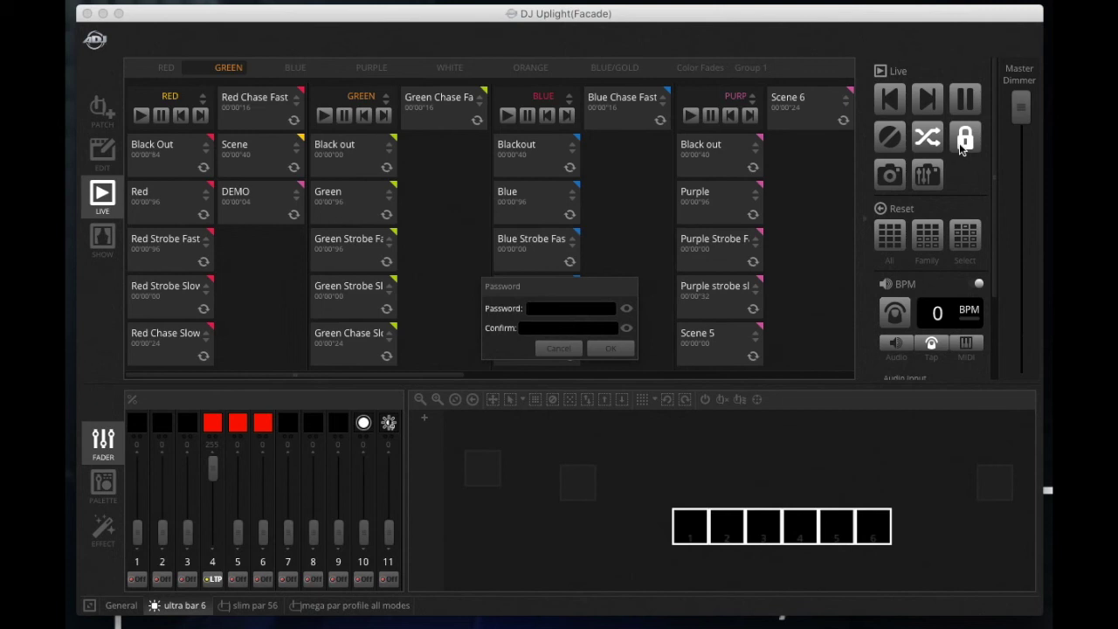
click(557, 349)
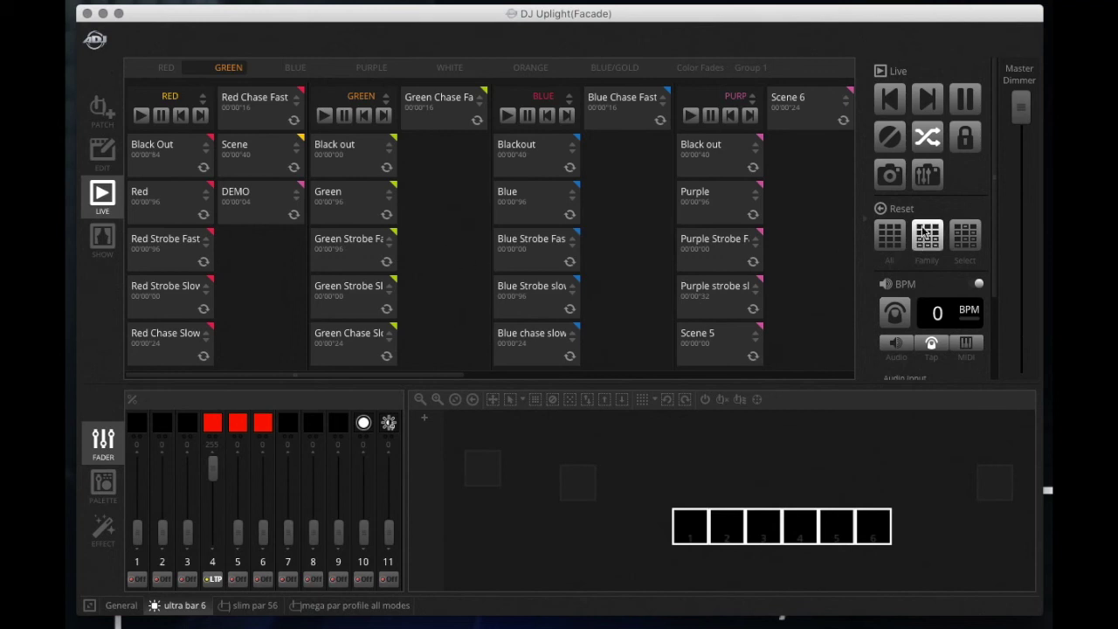
scroll(837, 222, down, 1)
scroll(157, 210, up, 1)
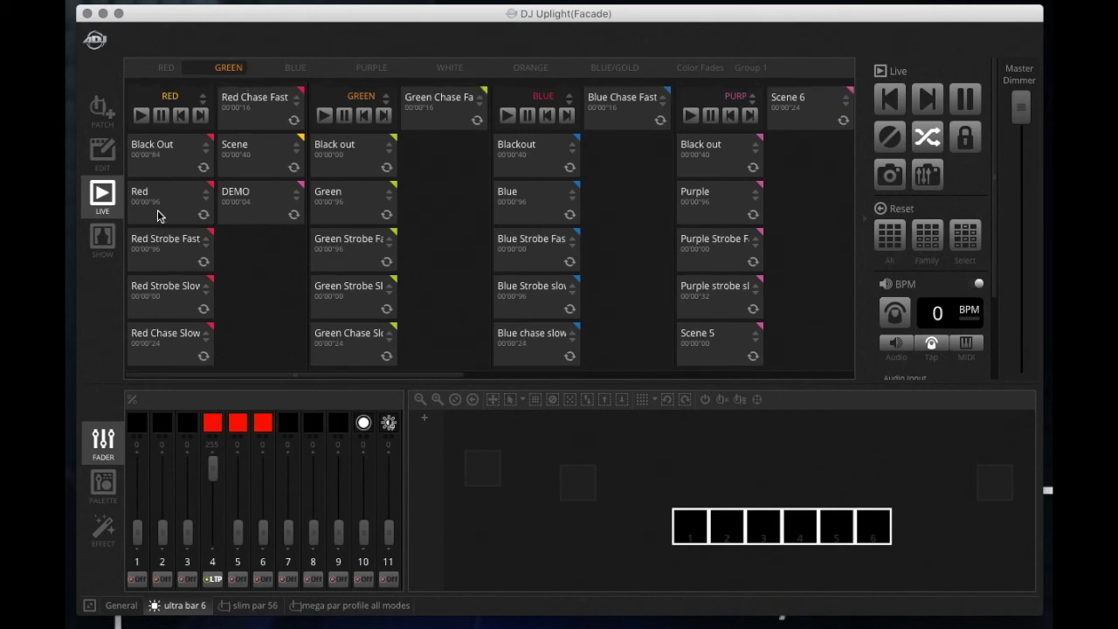
- Switch to the show view and enable edit mode for its controls
click(111, 241)
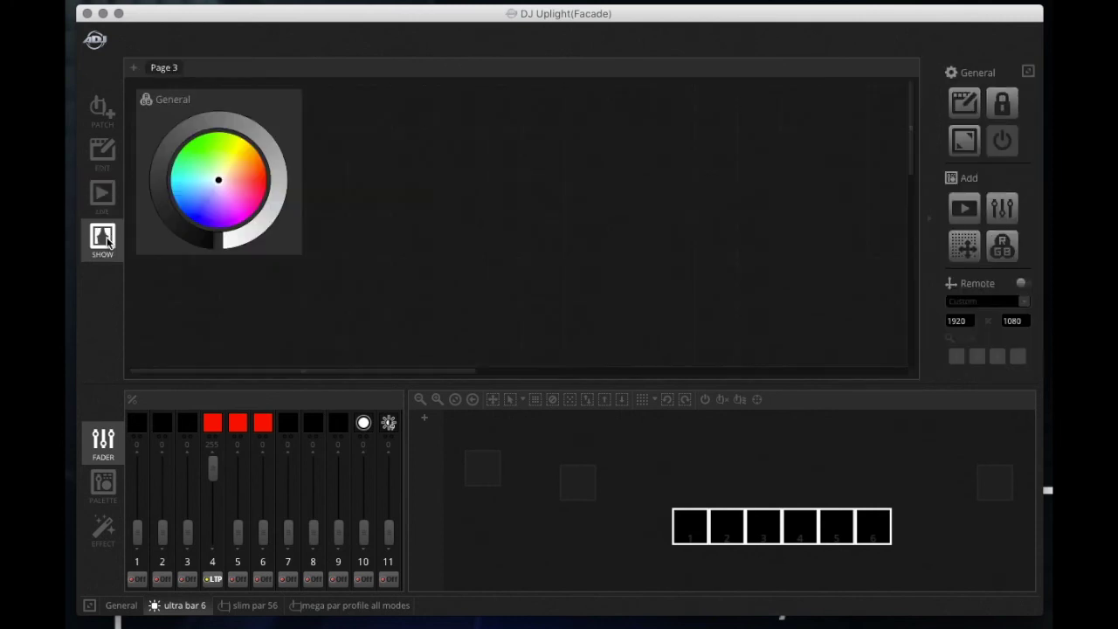
click(165, 101)
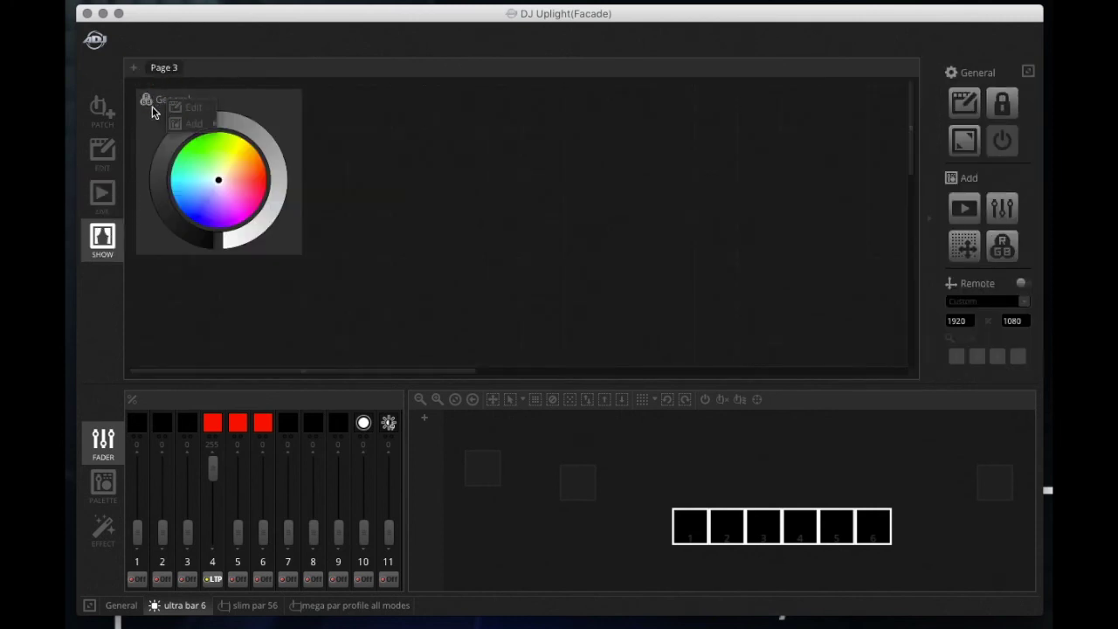
click(149, 169)
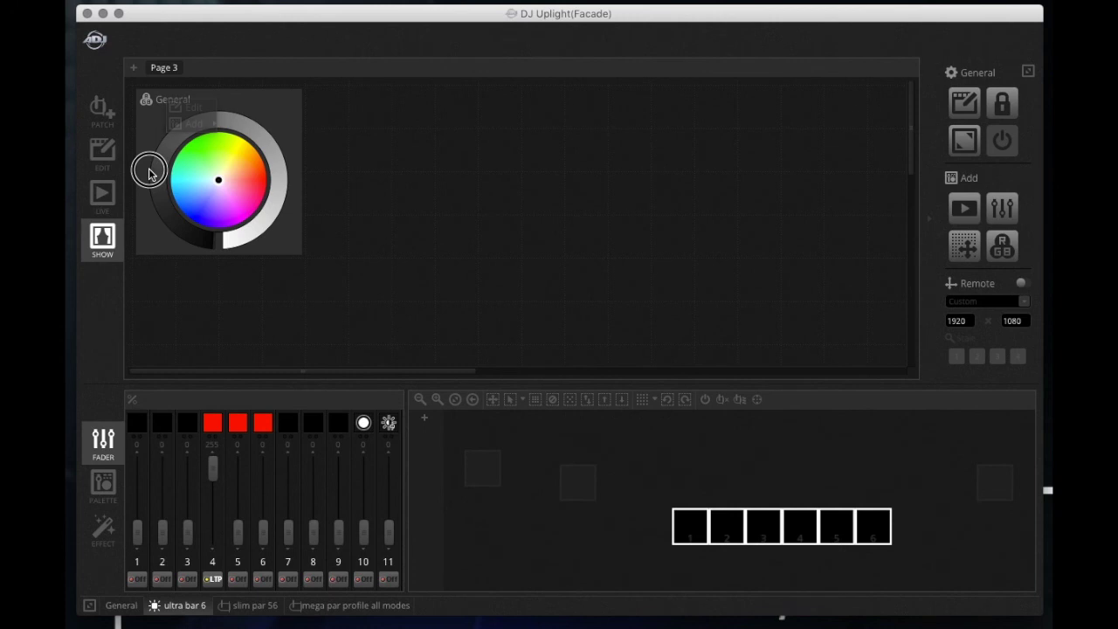
click(151, 100)
right_click(188, 103)
mouse_move(205, 128)
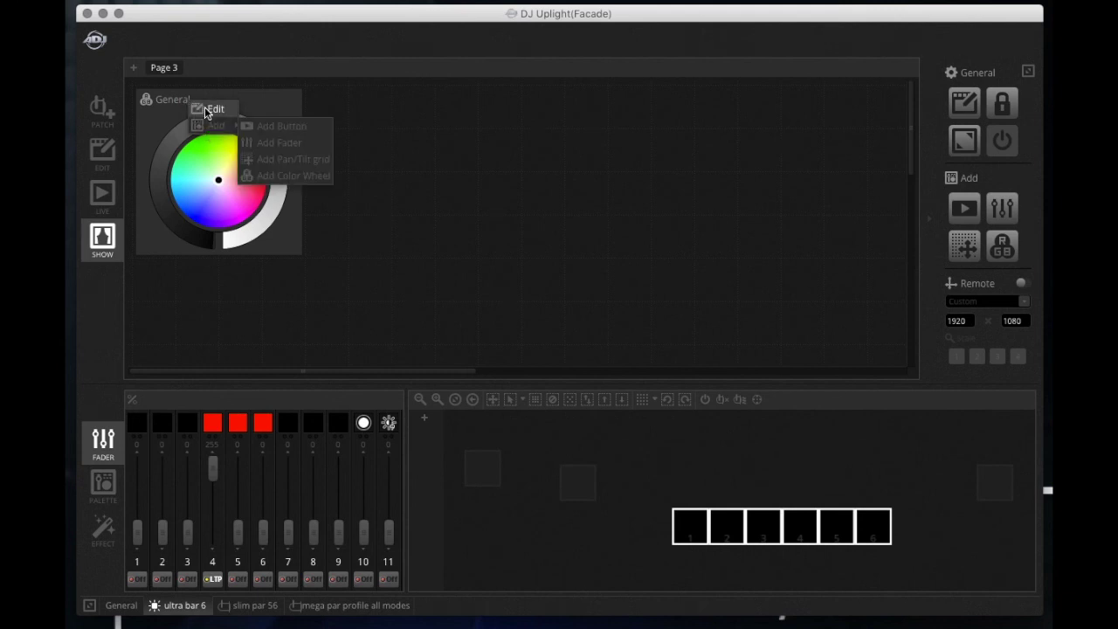
click(208, 110)
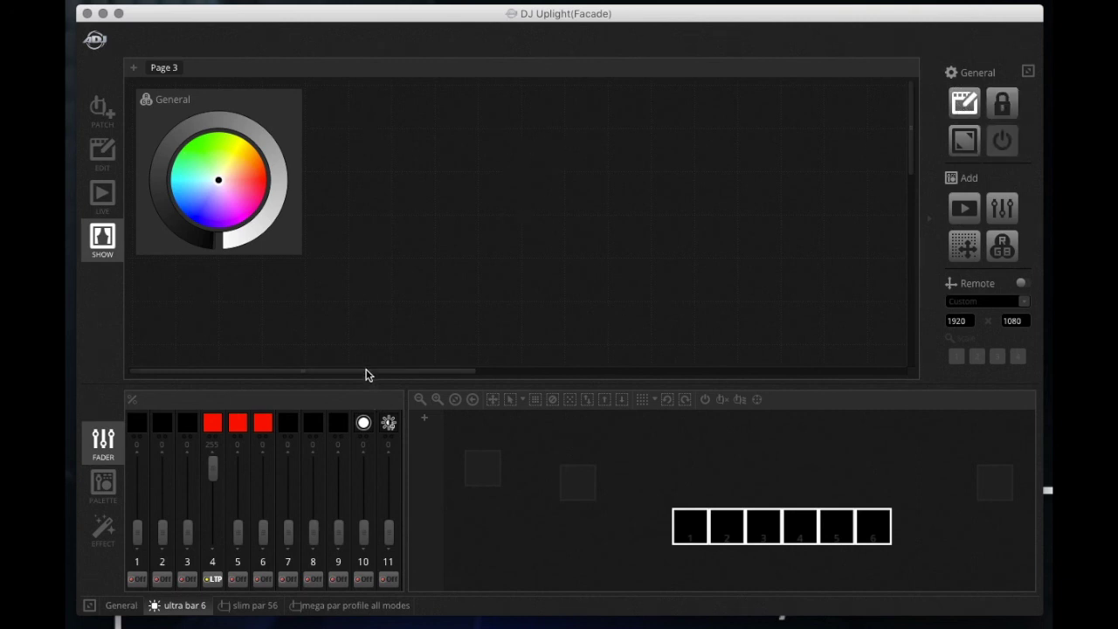
- Look over the Page 3 layout, add a second page to the show, and return to Page 3
drag(363, 370, 129, 374)
scroll(309, 280, down, 5)
scroll(245, 90, up, 5)
click(157, 70)
click(133, 68)
click(173, 68)
click(966, 178)
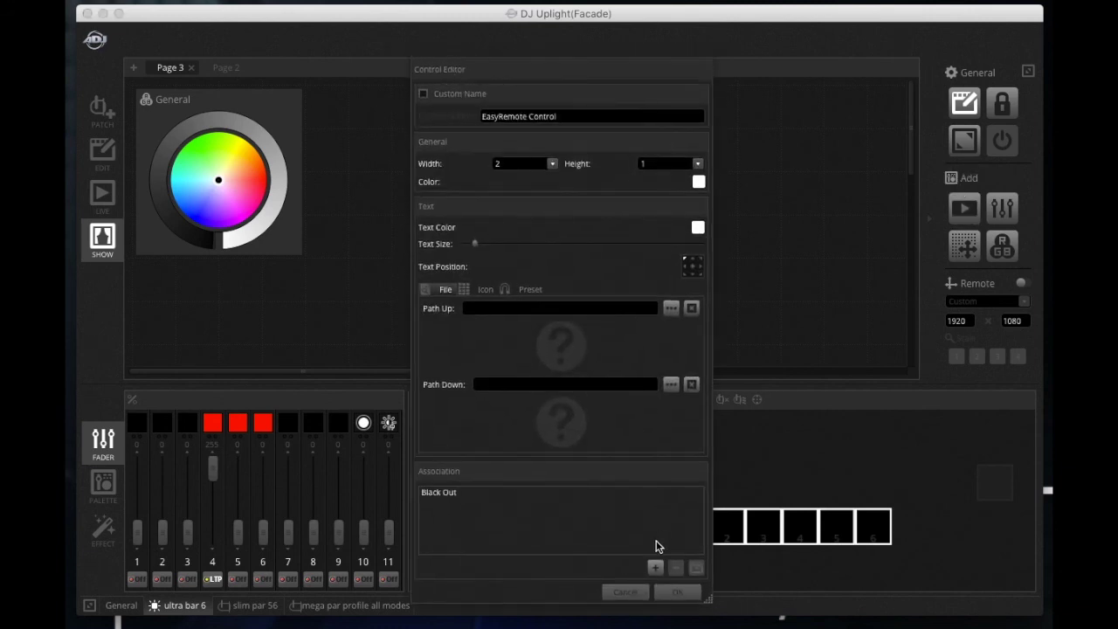
click(637, 590)
click(960, 177)
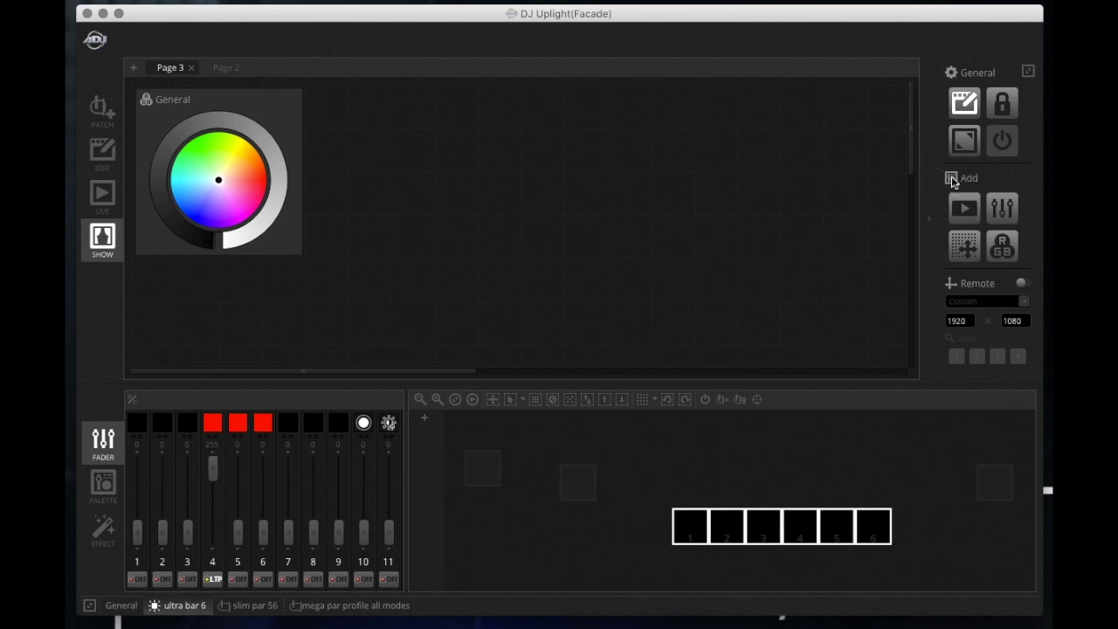
click(561, 209)
right_click(442, 162)
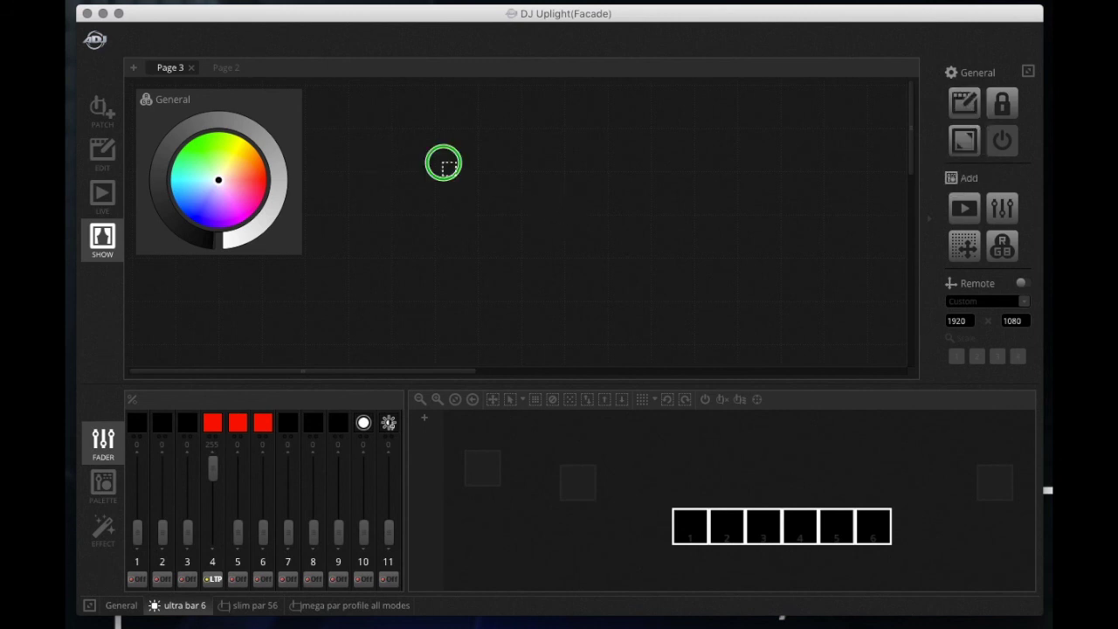
- Start a new button control on Page 3 and review its name, text size and Black Out association
right_click(366, 187)
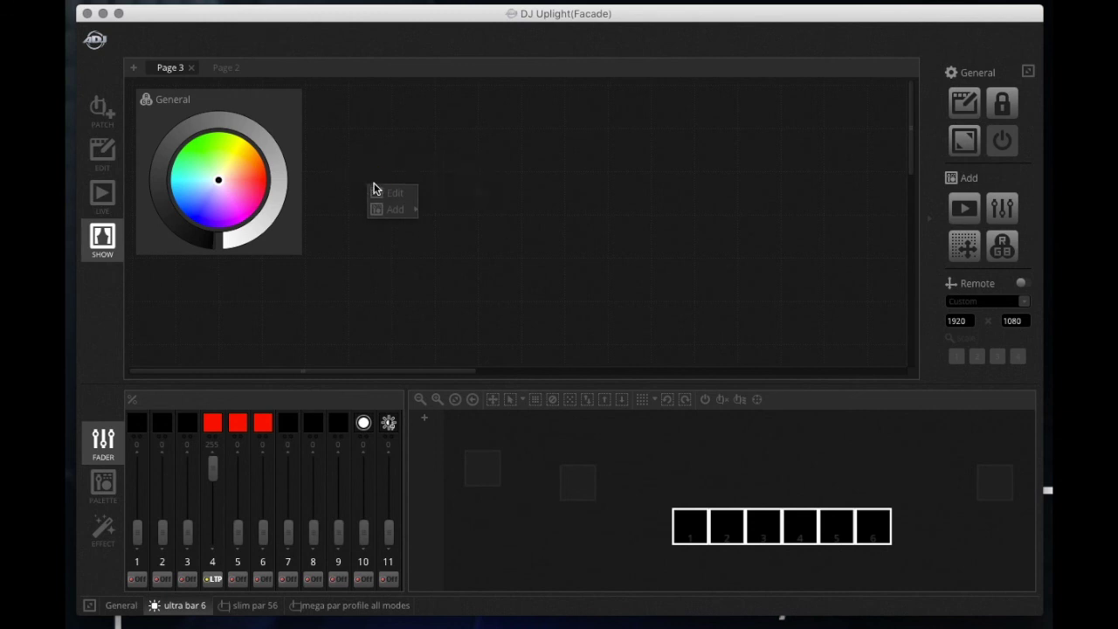
mouse_move(389, 210)
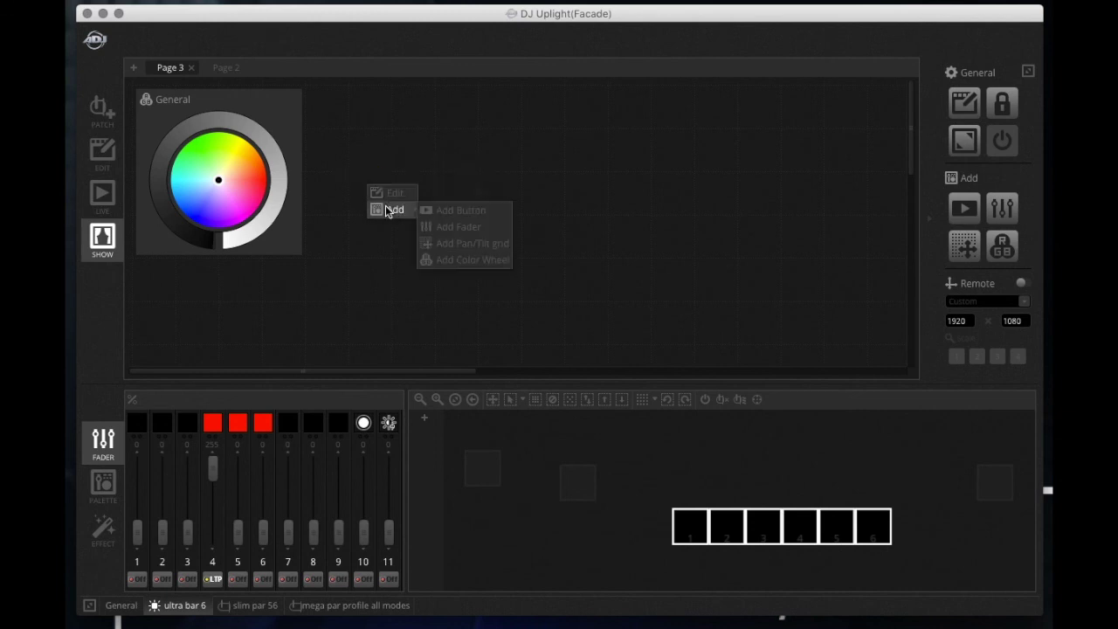
click(481, 212)
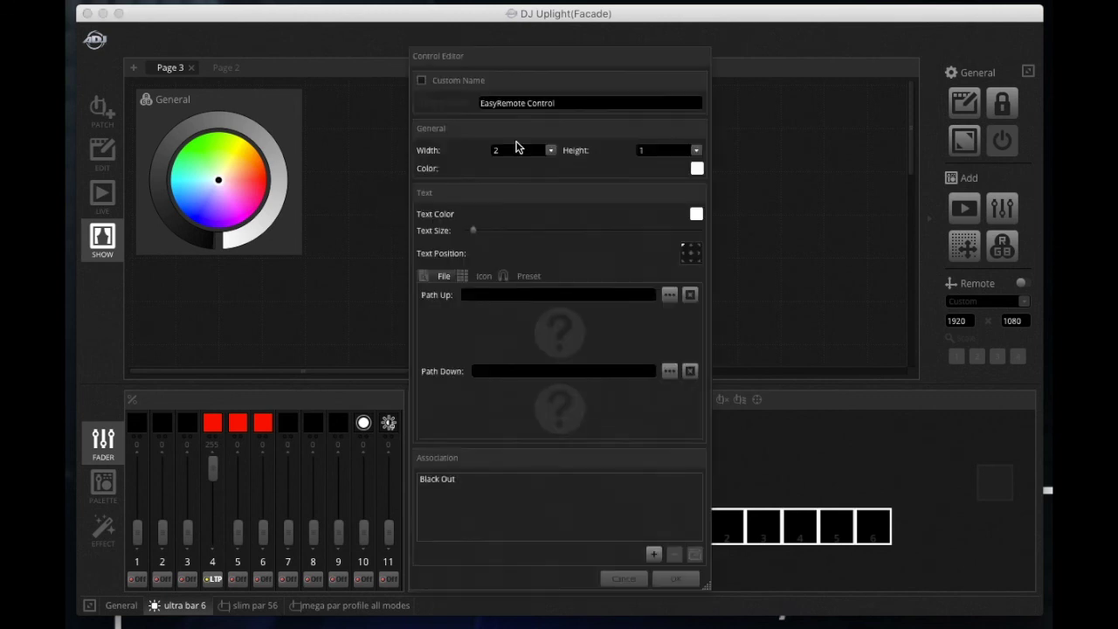
click(444, 99)
click(471, 230)
click(511, 502)
click(446, 482)
click(479, 482)
- Associate the button with the WHITE group's White Strobe Slow scene using the Play Stop action, and save the button
click(654, 555)
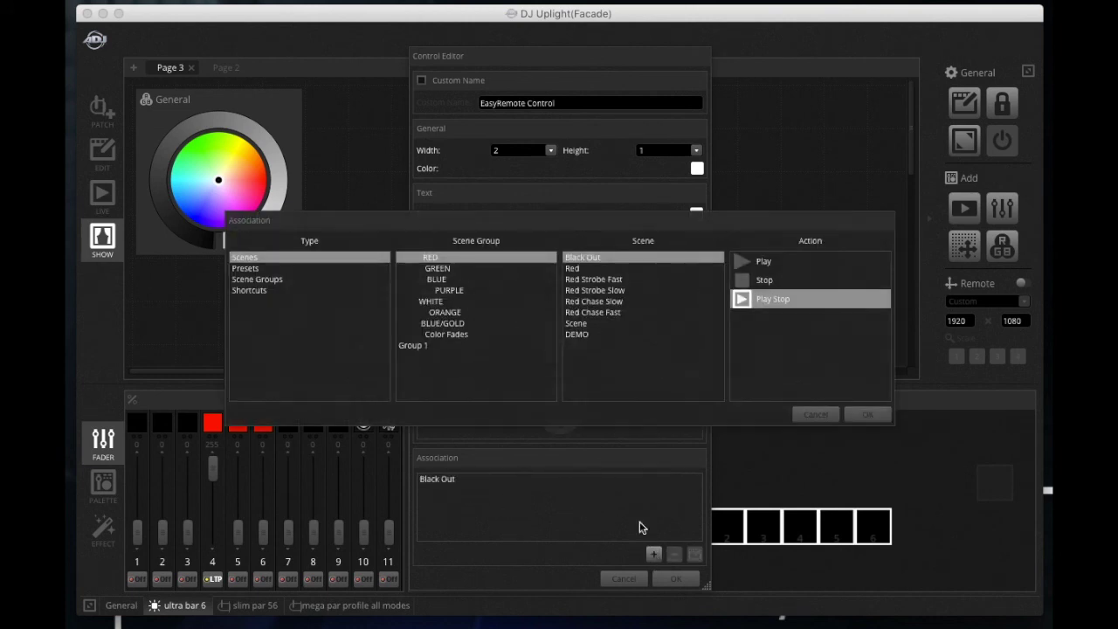
click(460, 268)
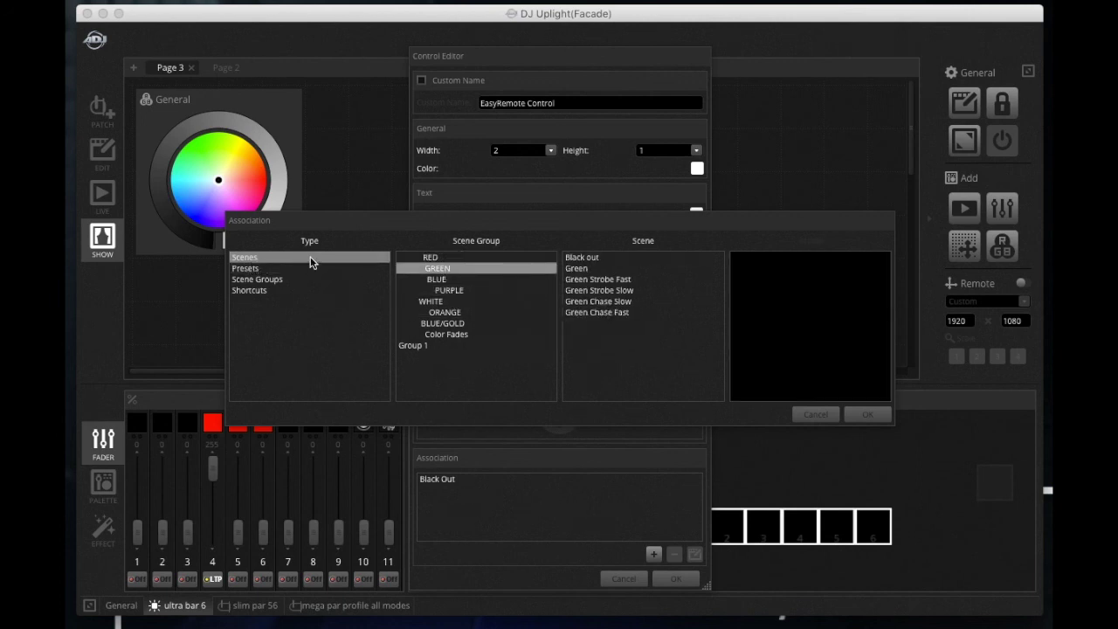
click(262, 257)
click(457, 301)
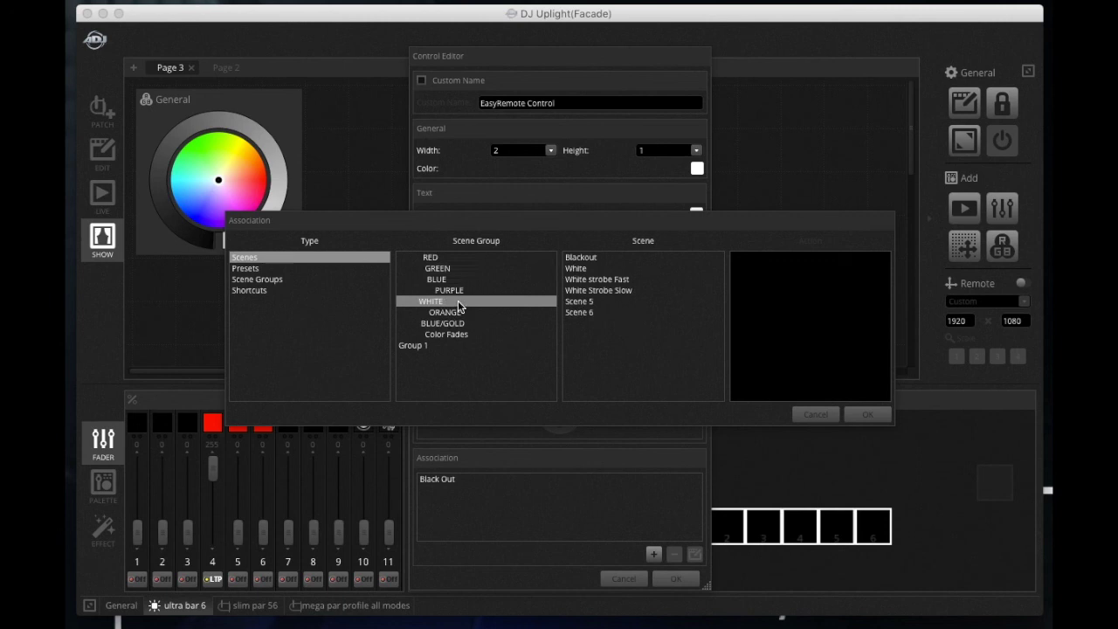
click(620, 291)
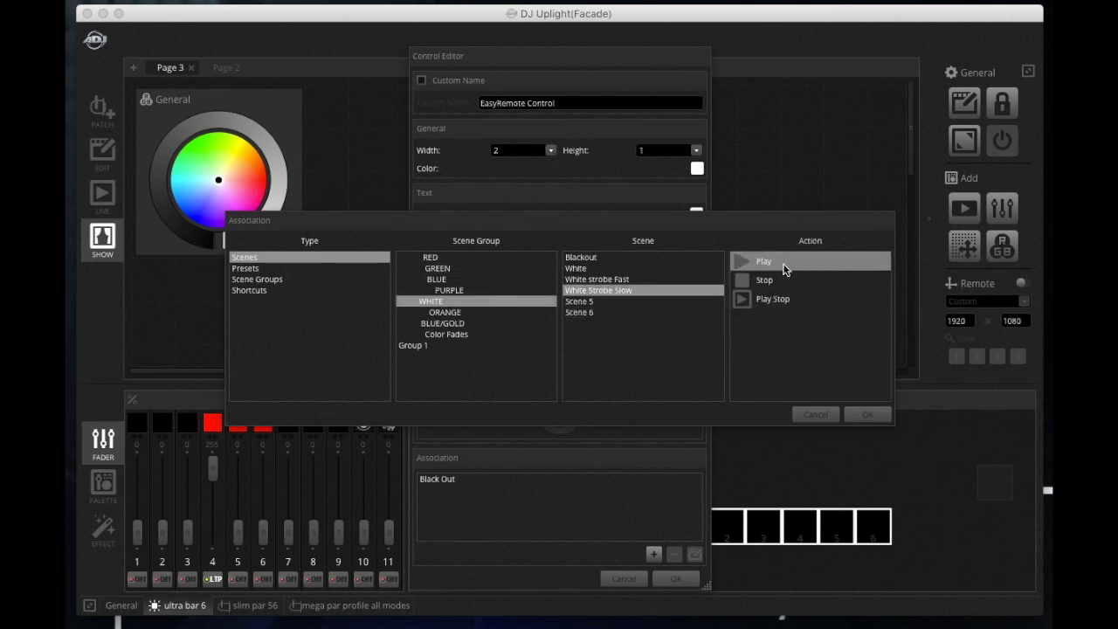
click(780, 301)
click(864, 416)
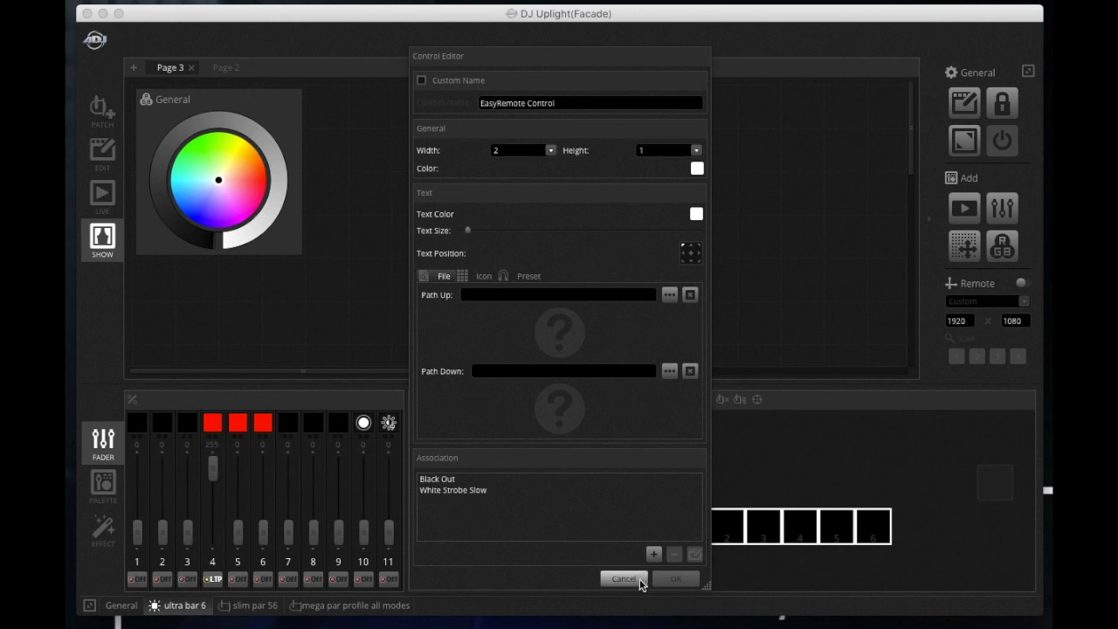
click(674, 580)
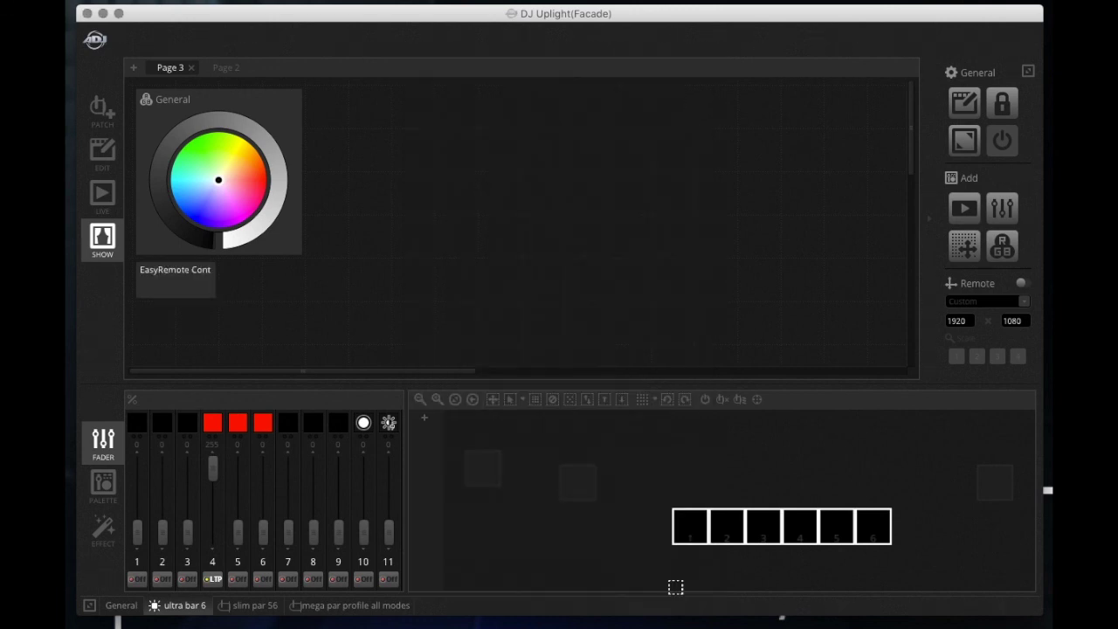
- Trigger the EasyRemote Control button to play its associated scenes, and trigger it again to stop them
click(151, 266)
click(175, 280)
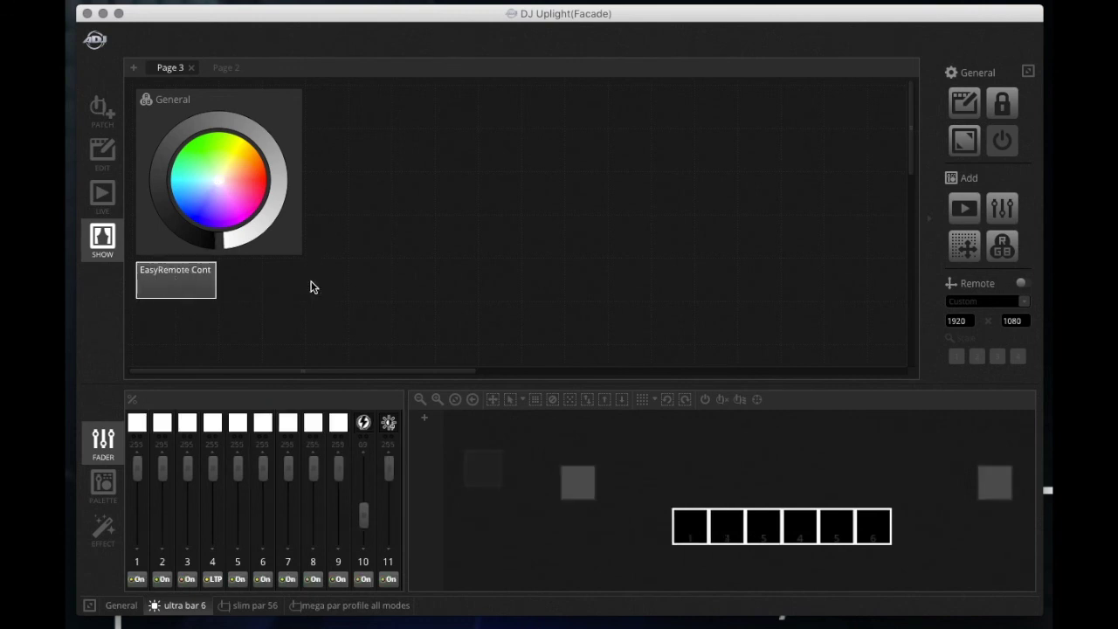
click(213, 272)
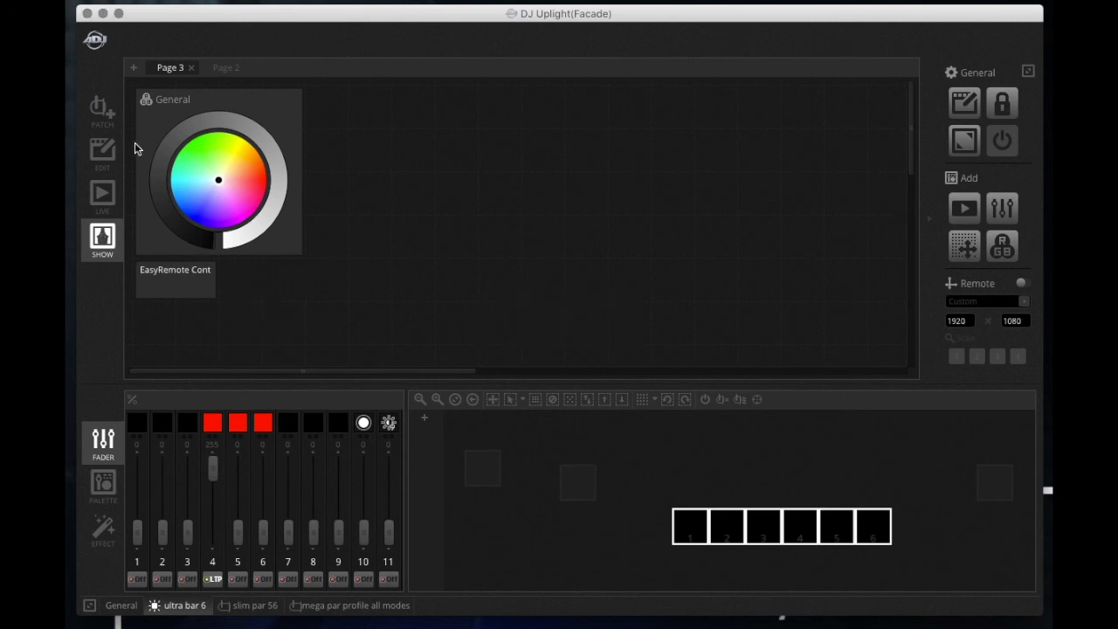
- Switch to the patch view with the fixture library and DMX universe
click(102, 112)
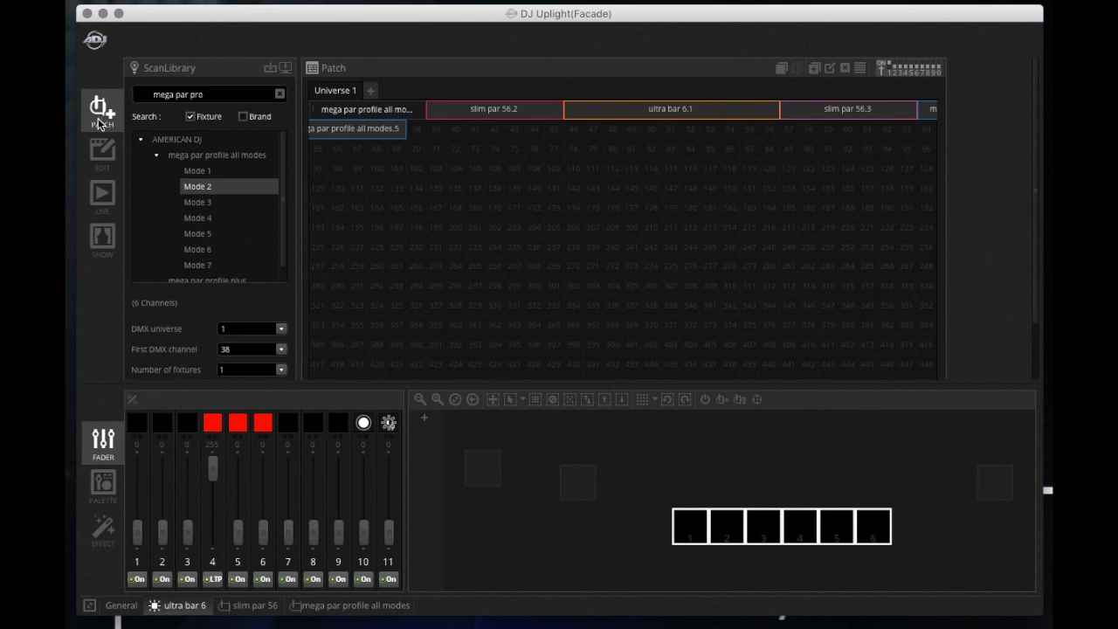